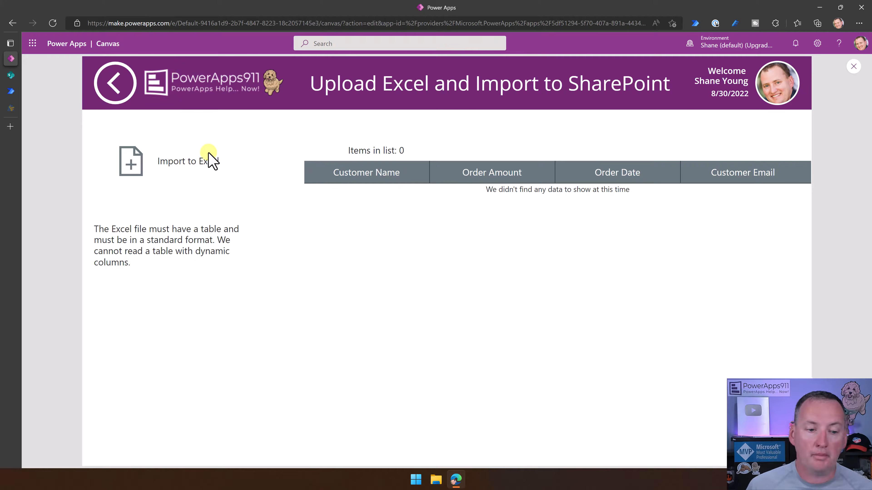
Import the Excel file "a different name2" from the Desktop folder into the app.
{"action": "left_click", "coordinate": [134, 164]}
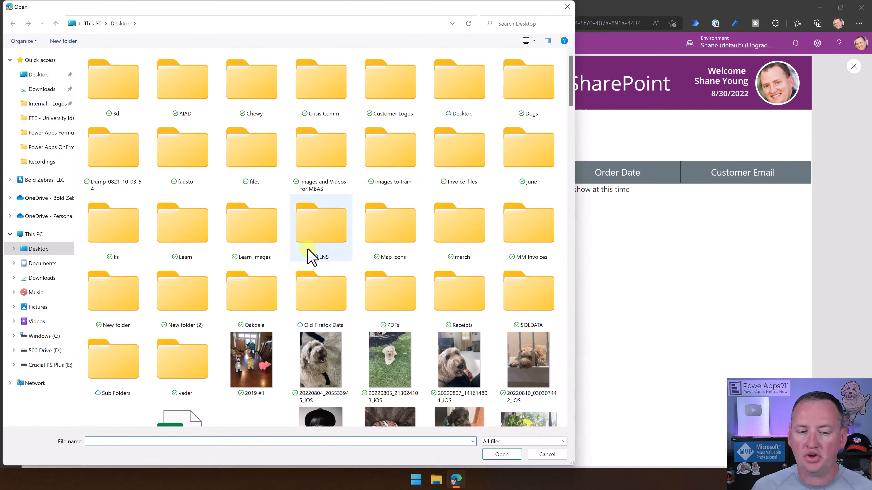
{"action": "scroll", "coordinate": [288, 272], "scroll_direction": "down", "scroll_amount": 10}
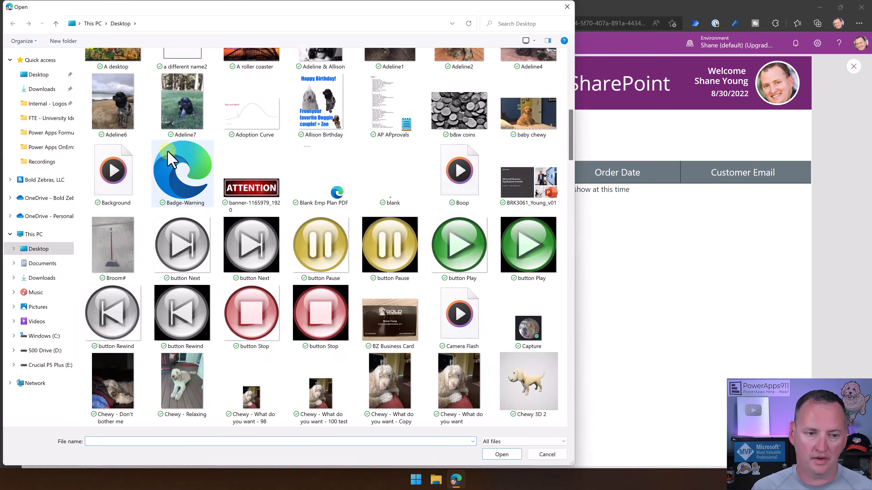
{"action": "scroll", "coordinate": [185, 140], "scroll_direction": "up", "scroll_amount": 10}
{"action": "scroll", "coordinate": [190, 297], "scroll_direction": "down", "scroll_amount": 5}
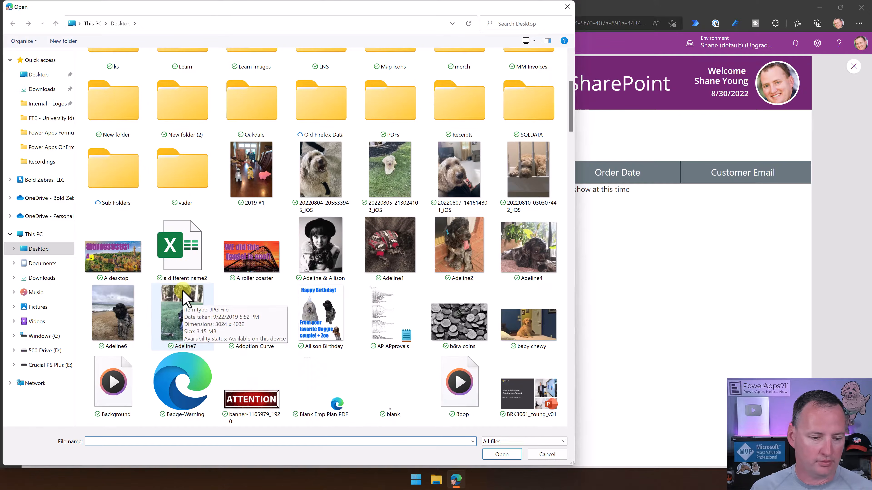
{"action": "left_click", "coordinate": [193, 265]}
{"action": "left_click", "coordinate": [489, 455]}
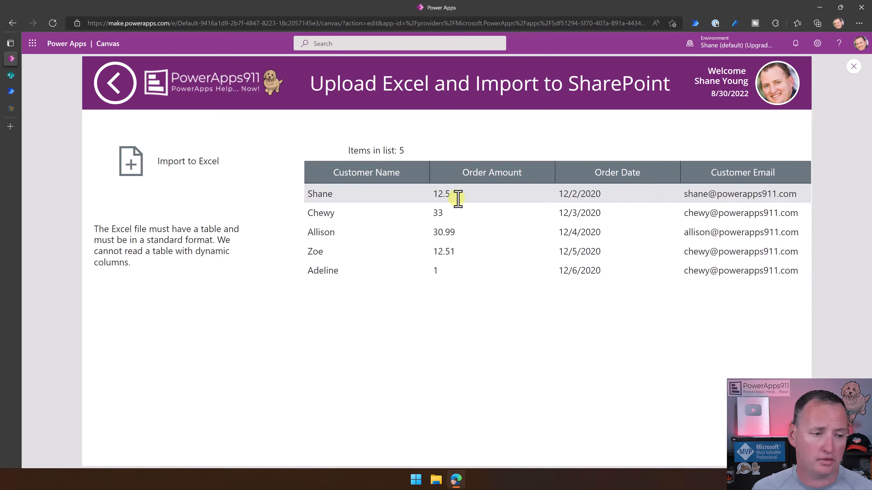
Switch to File Explorer and open the recent workbook "a different name2" in Excel.
{"action": "left_click", "coordinate": [437, 481]}
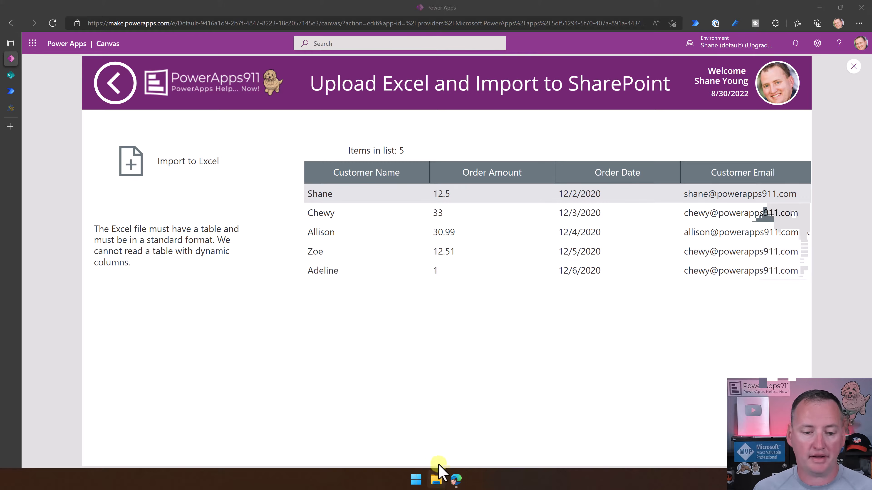
{"action": "left_click", "coordinate": [400, 269]}
{"action": "double_click", "coordinate": [400, 269]}
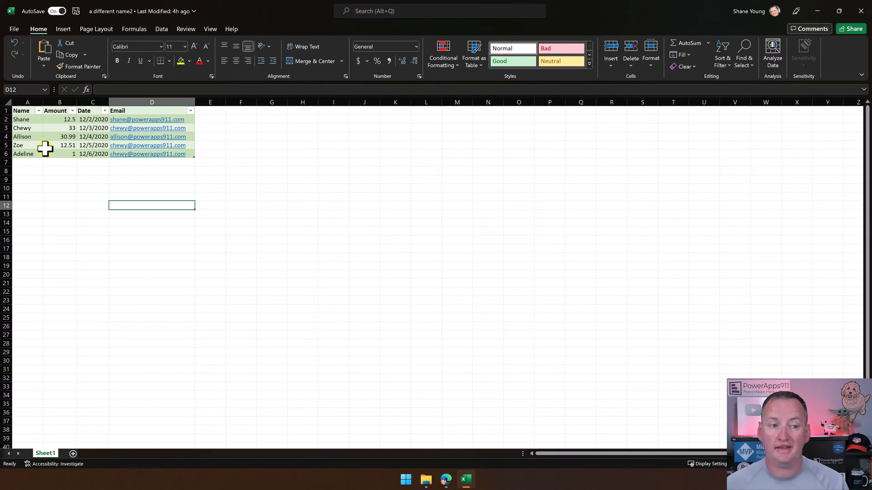
Check the name of the worksheet's table in its design settings, and close the workbook and File Explorer.
{"action": "left_click", "coordinate": [50, 137]}
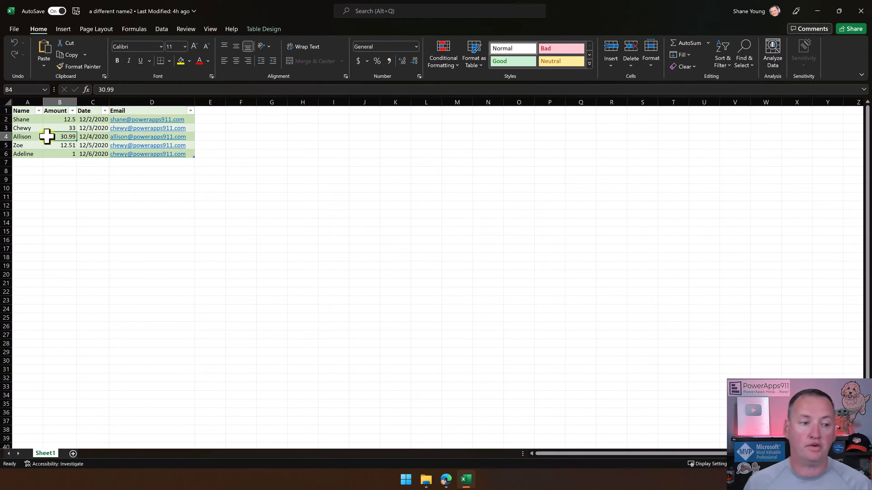
{"action": "left_click", "coordinate": [264, 28]}
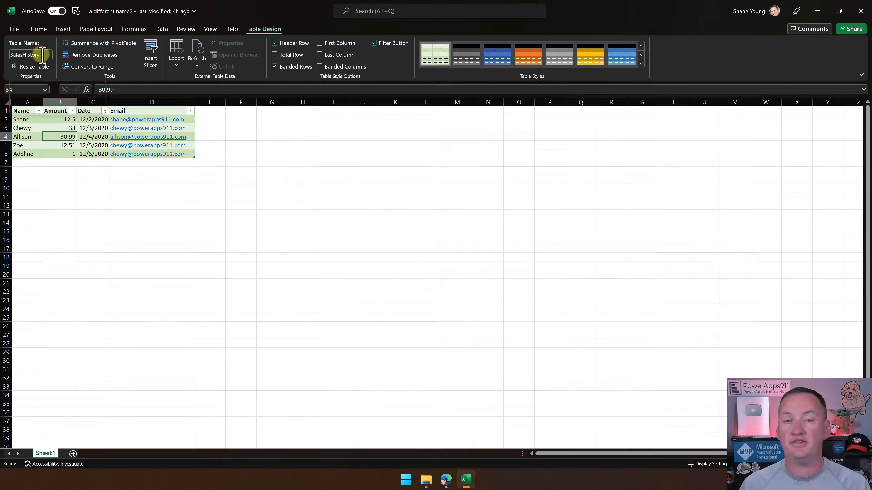
{"action": "left_click", "coordinate": [187, 165]}
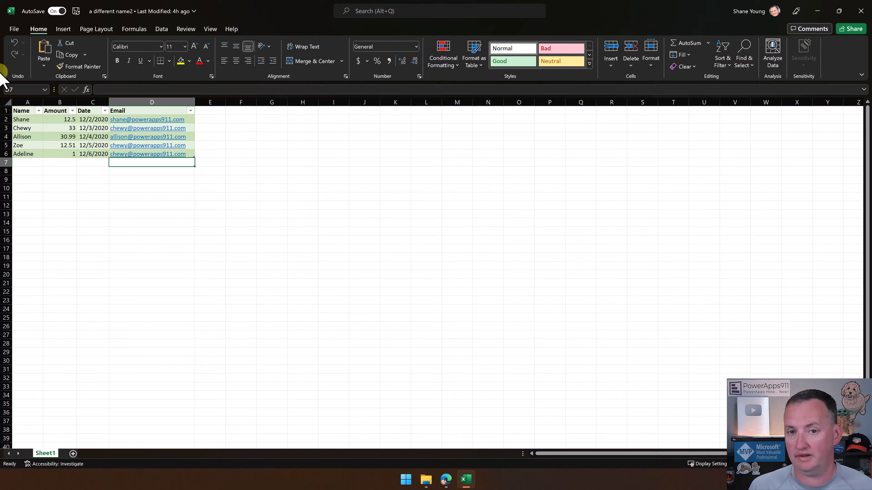
{"action": "left_click", "coordinate": [861, 11]}
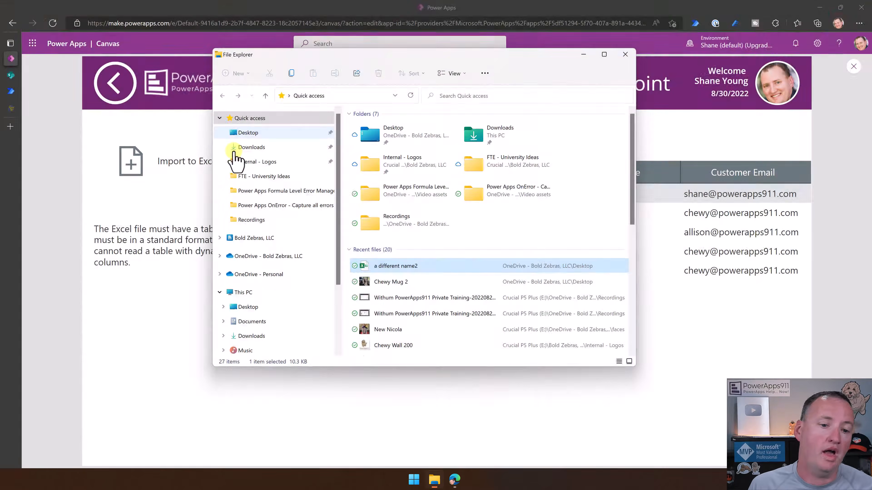
{"action": "left_click", "coordinate": [625, 54]}
{"action": "left_click", "coordinate": [215, 227]}
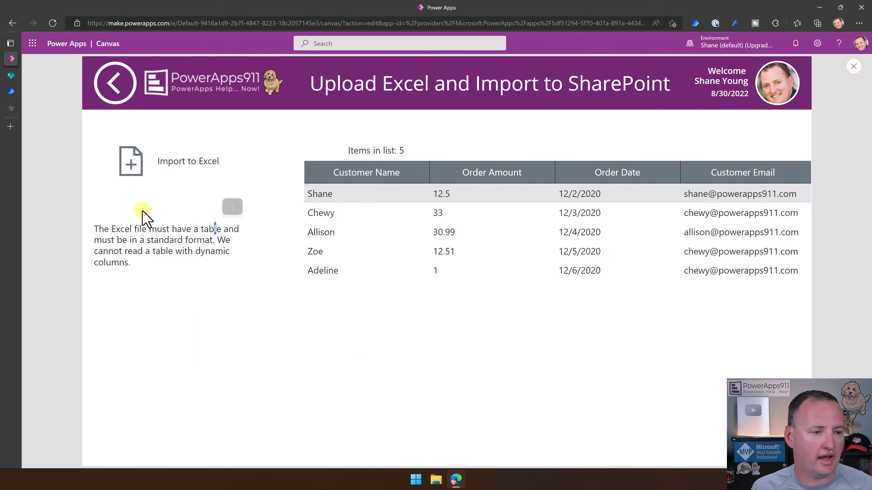
Switch to Power Automate, open the Upload and Import flow for editing and examine its PowerApps trigger.
{"action": "left_click", "coordinate": [10, 91]}
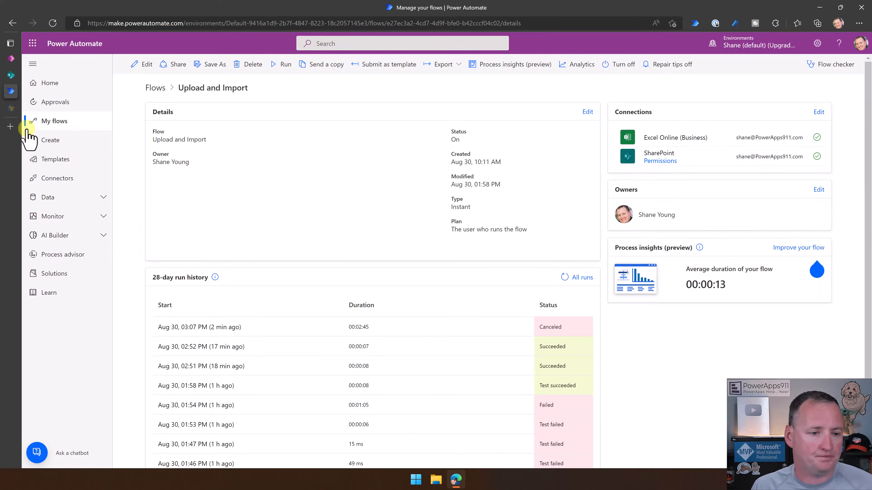
{"action": "left_click", "coordinate": [155, 65]}
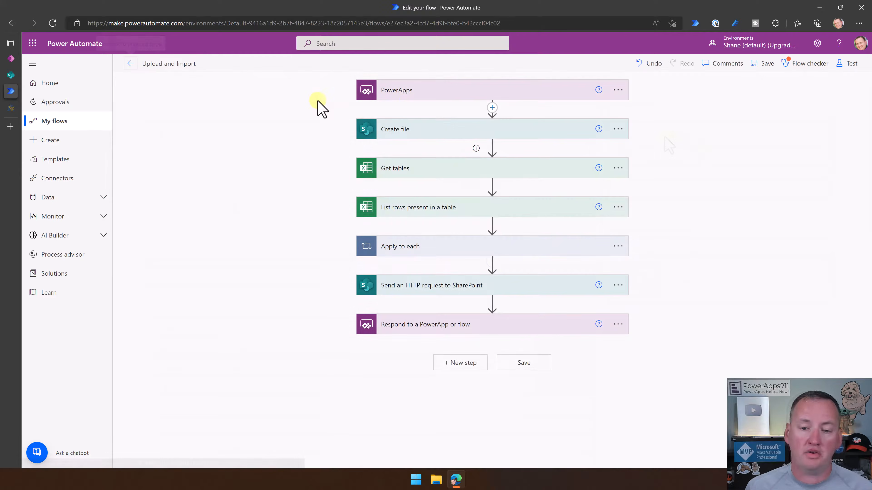
{"action": "left_click", "coordinate": [436, 92]}
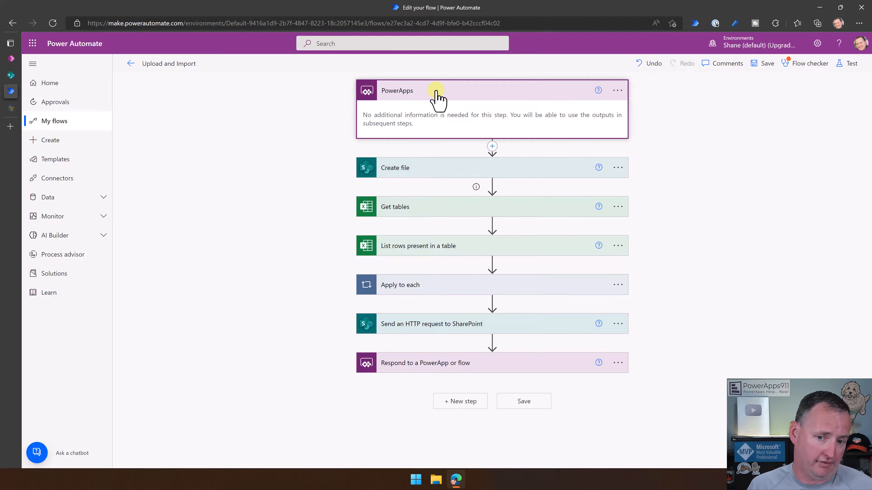
{"action": "left_click", "coordinate": [442, 93]}
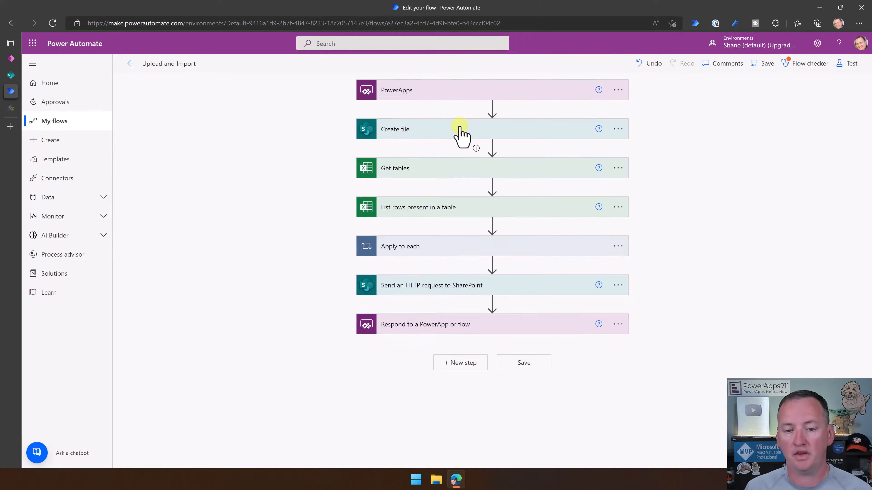
Examine the settings of the flow's Create file and Get tables actions, collapsing each one again.
{"action": "left_click", "coordinate": [460, 129]}
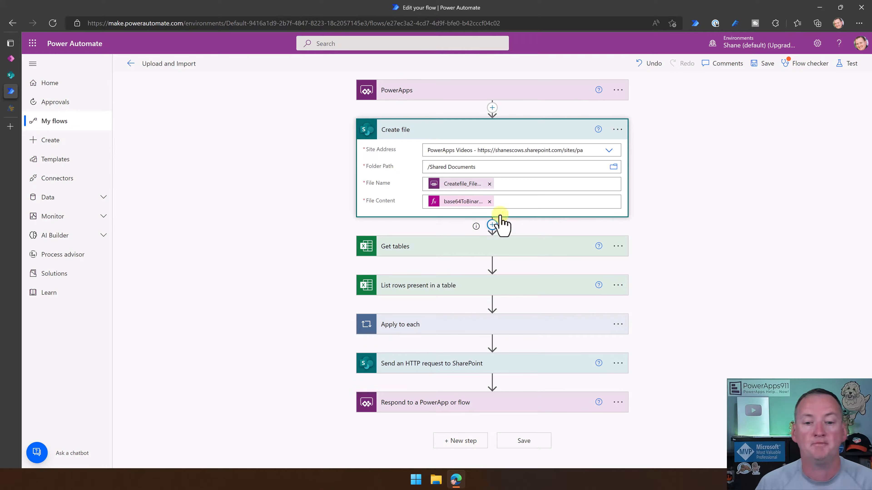
{"action": "left_click", "coordinate": [482, 130]}
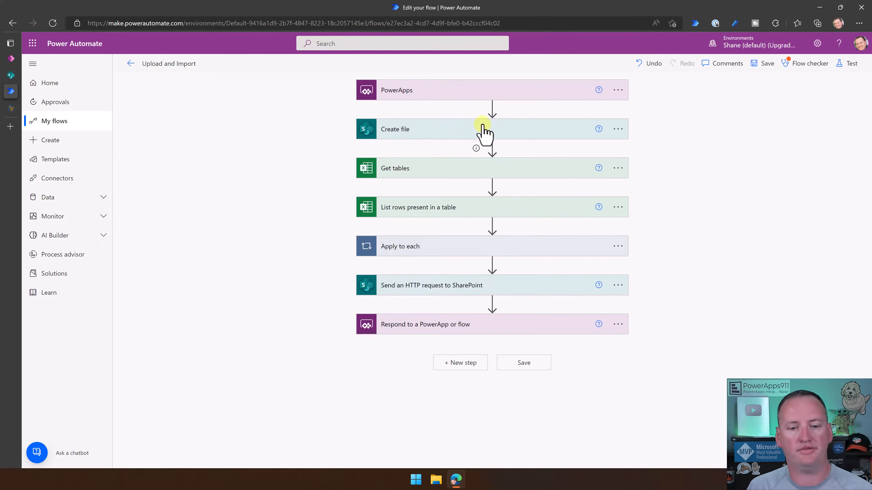
{"action": "left_click", "coordinate": [501, 168]}
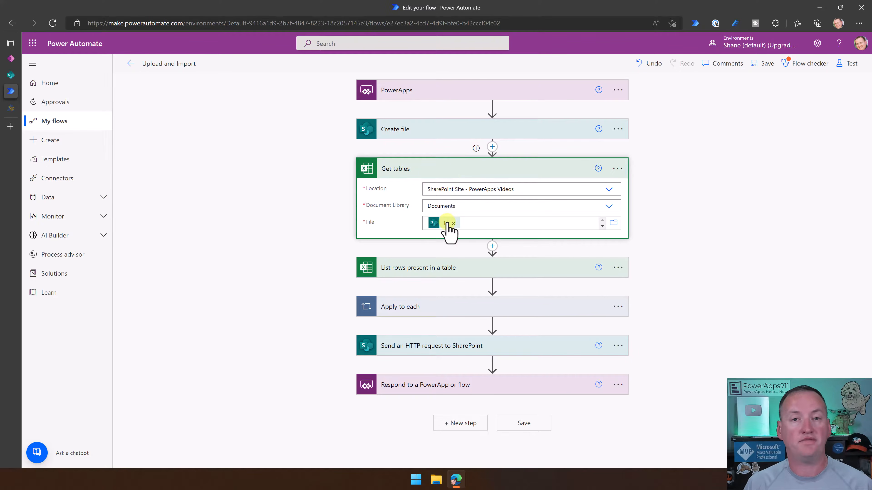
{"action": "mouse_move", "coordinate": [448, 223]}
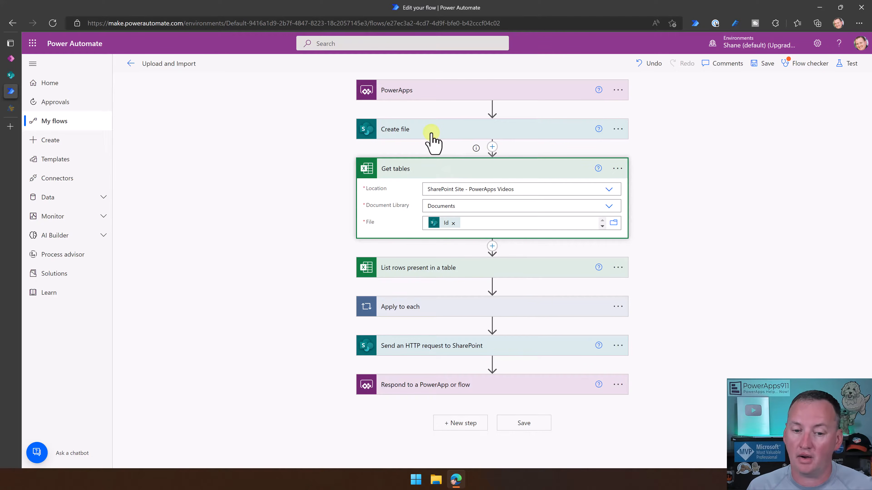
{"action": "left_click", "coordinate": [477, 173]}
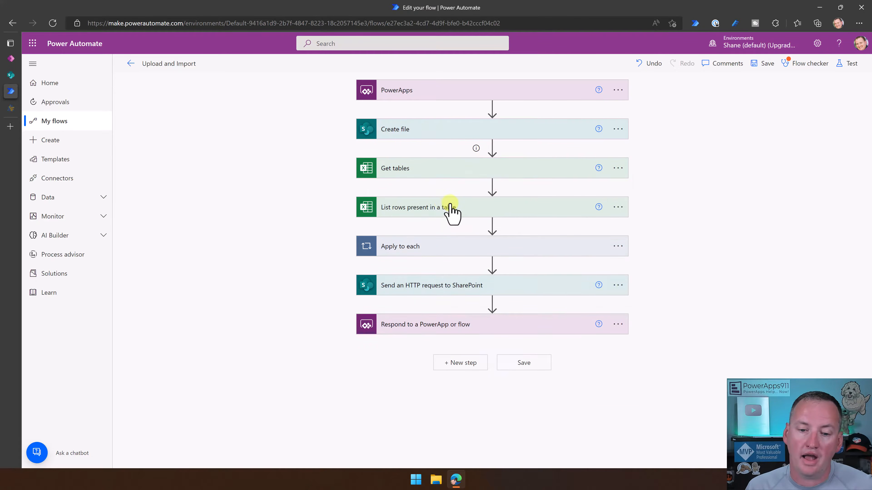
Examine the "List rows present in a table" action with its advanced options, and reselect ISO 8601 as the DateTime Format.
{"action": "left_click", "coordinate": [470, 208]}
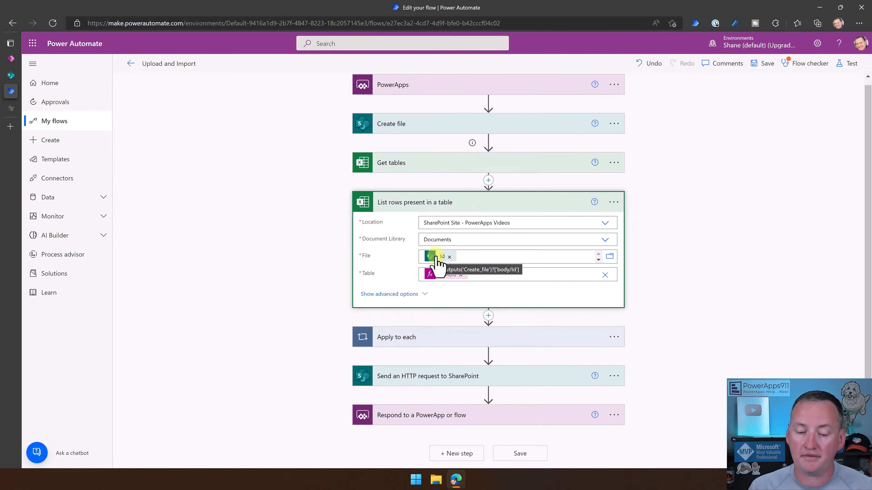
{"action": "left_click", "coordinate": [427, 294]}
{"action": "scroll", "coordinate": [463, 282], "scroll_direction": "down", "scroll_amount": 3}
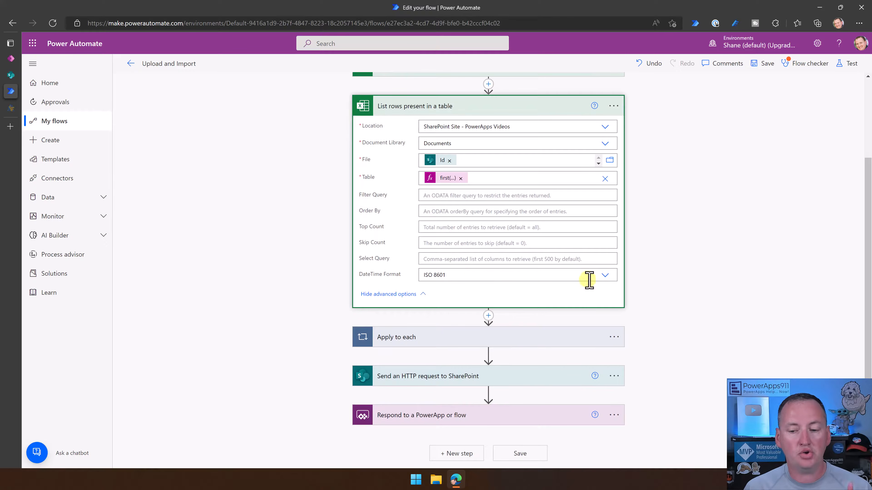
{"action": "left_click", "coordinate": [605, 278]}
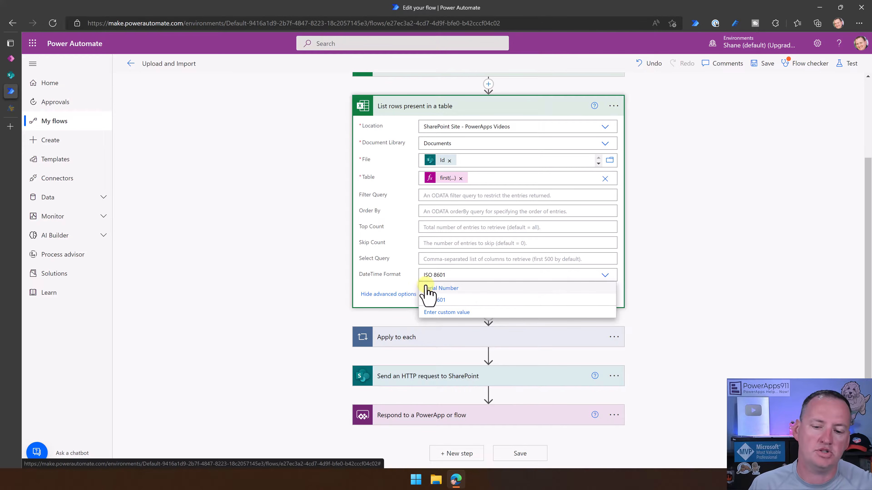
{"action": "left_click", "coordinate": [446, 303]}
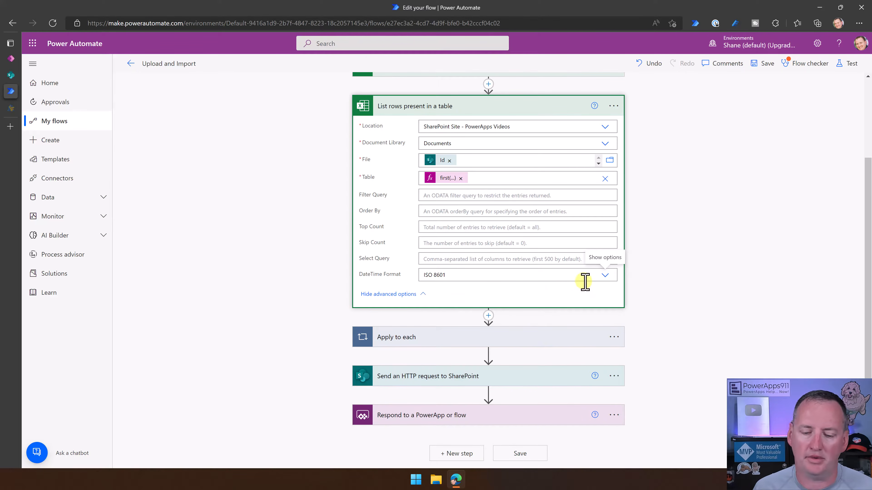
{"action": "left_click", "coordinate": [423, 304]}
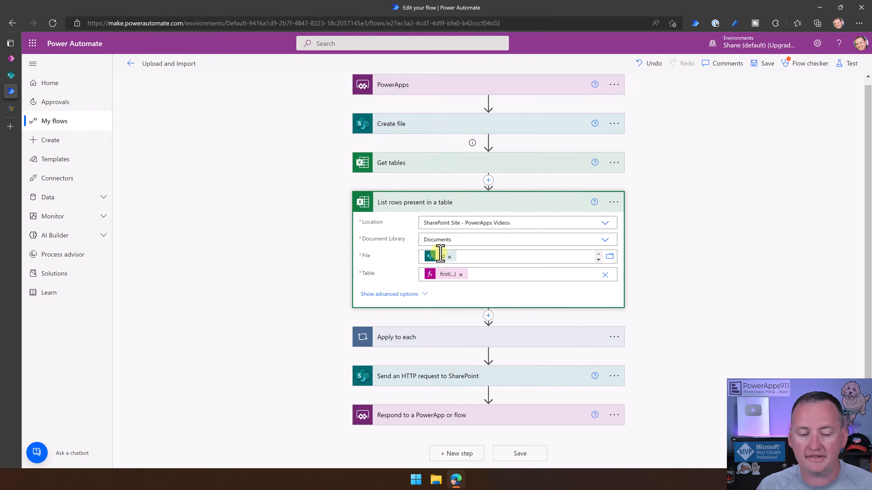
Expand the Apply to each loop and examine the Condition inside it with its yes and no branches.
{"action": "left_click", "coordinate": [467, 340]}
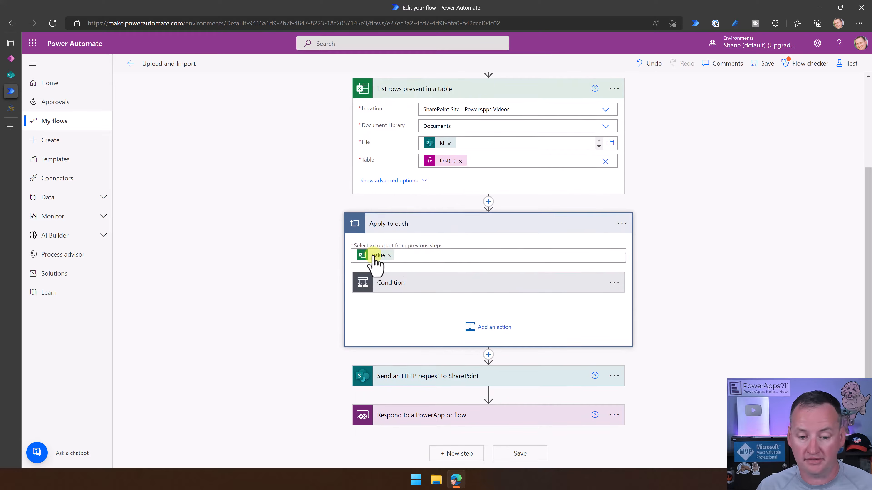
{"action": "left_click", "coordinate": [471, 287]}
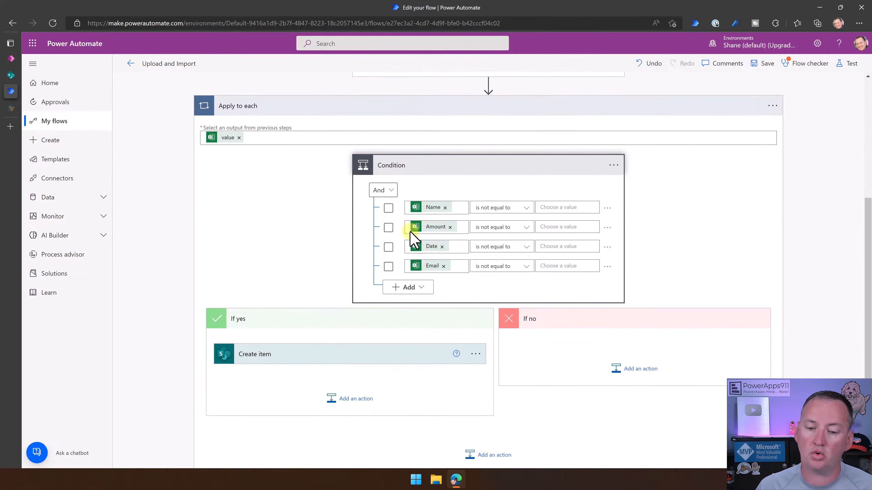
{"action": "scroll", "coordinate": [413, 237], "scroll_direction": "down", "scroll_amount": 2}
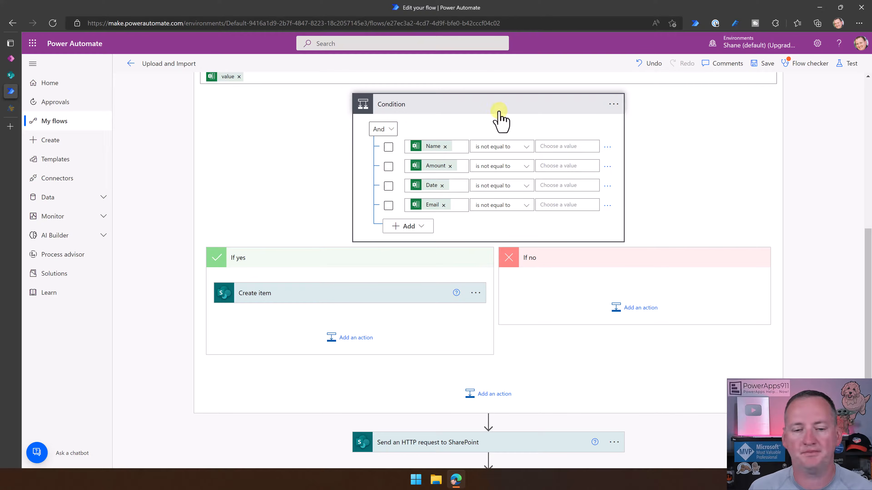
{"action": "scroll", "coordinate": [505, 128], "scroll_direction": "down", "scroll_amount": 2}
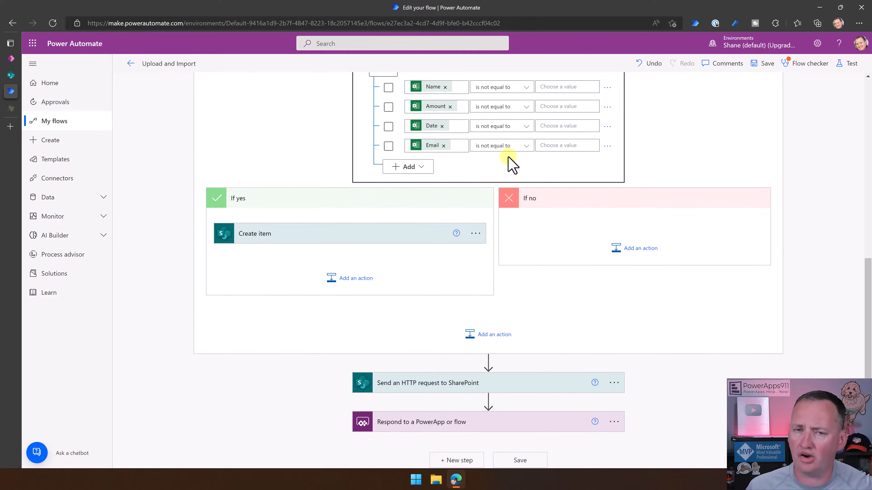
{"action": "scroll", "coordinate": [483, 169], "scroll_direction": "up", "scroll_amount": 2}
{"action": "scroll", "coordinate": [410, 218], "scroll_direction": "down", "scroll_amount": 2}
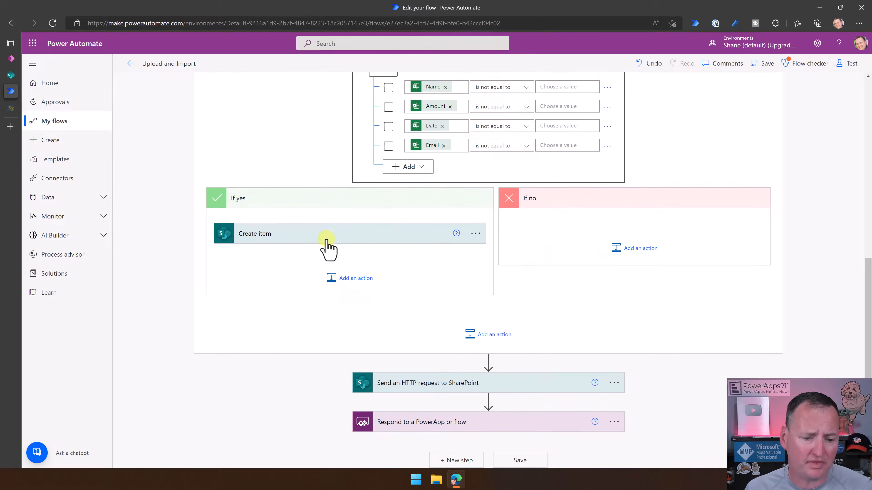
Examine how the Create item action in the If yes branch maps Excel columns to the SharePoint list fields.
{"action": "left_click", "coordinate": [360, 238]}
{"action": "scroll", "coordinate": [408, 220], "scroll_direction": "down", "scroll_amount": 2}
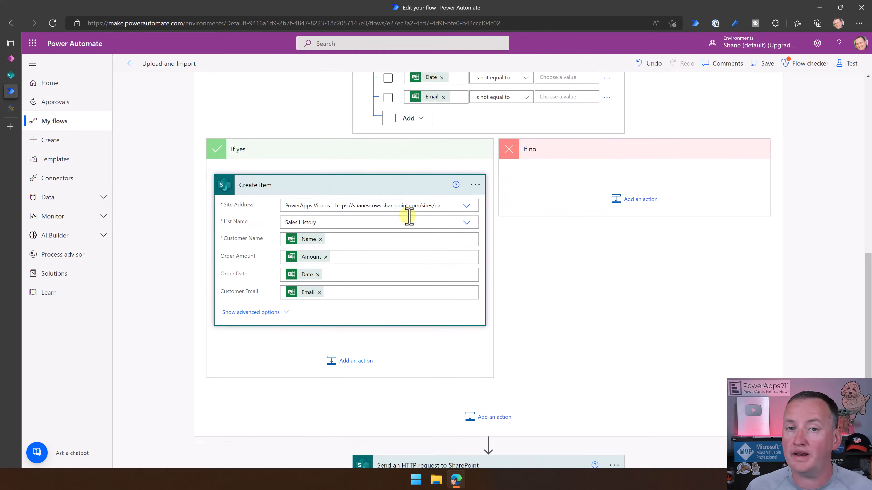
{"action": "scroll", "coordinate": [429, 206], "scroll_direction": "down", "scroll_amount": 2}
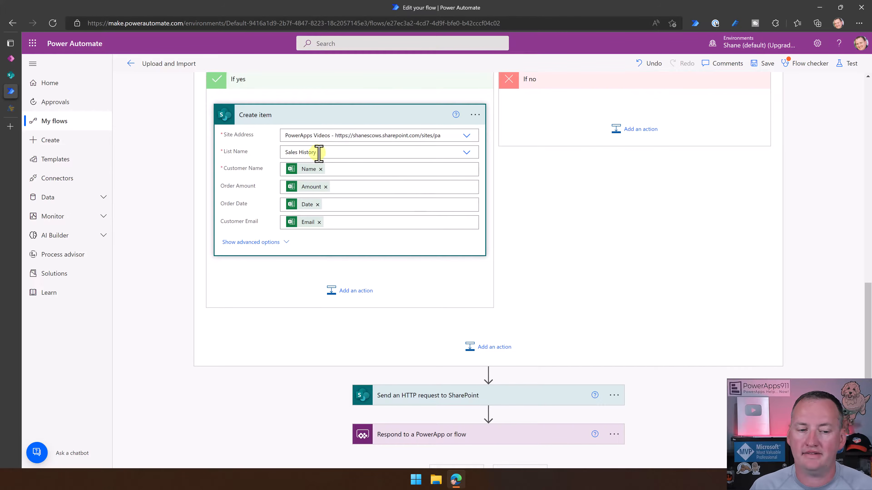
Switch to SharePoint, go back to the Sales History list and reload it to check the imported items.
{"action": "left_click", "coordinate": [11, 75]}
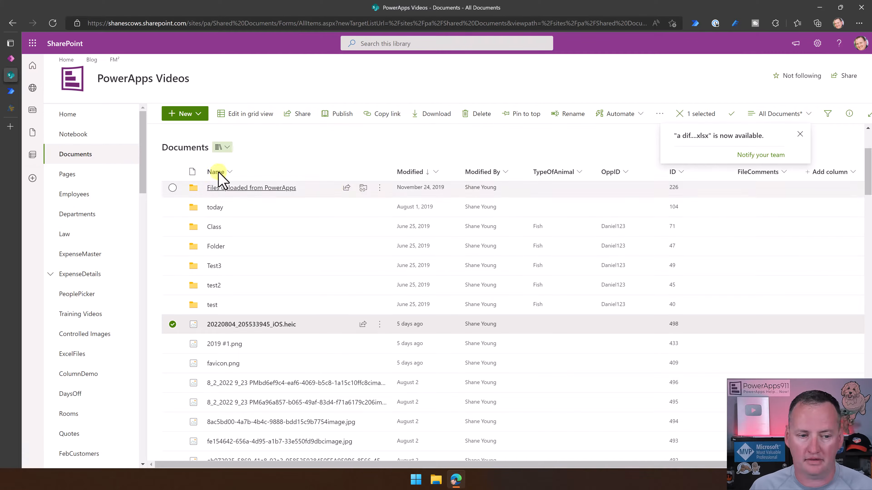
{"action": "left_click", "coordinate": [12, 22]}
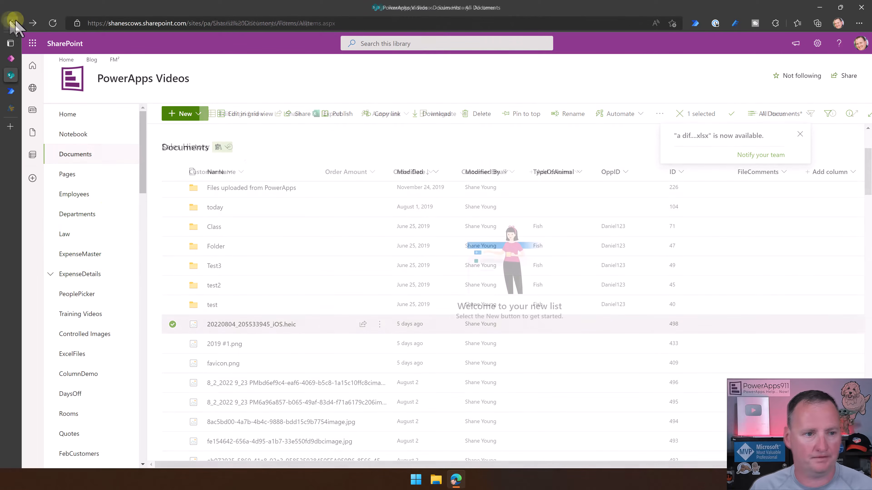
{"action": "left_click", "coordinate": [52, 23]}
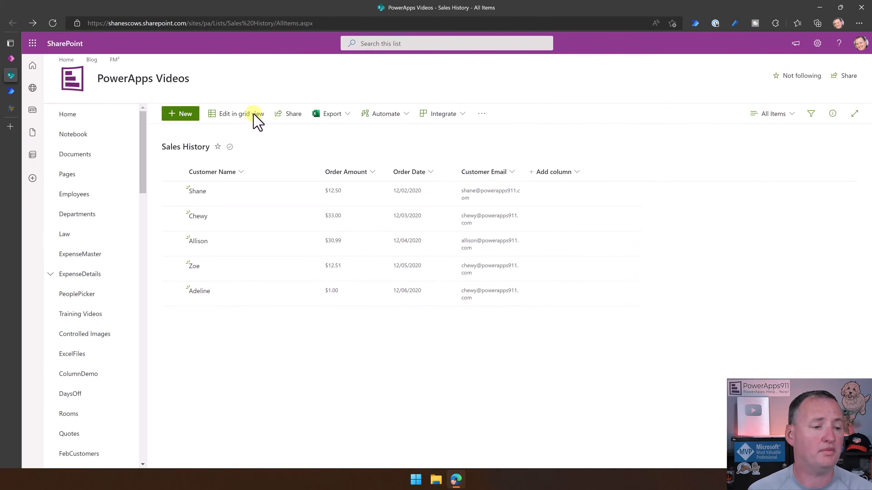
Switch to Power Automate, collapse the Apply to each loop and examine the settings of the Send an HTTP request to SharePoint action.
{"action": "left_click", "coordinate": [11, 92]}
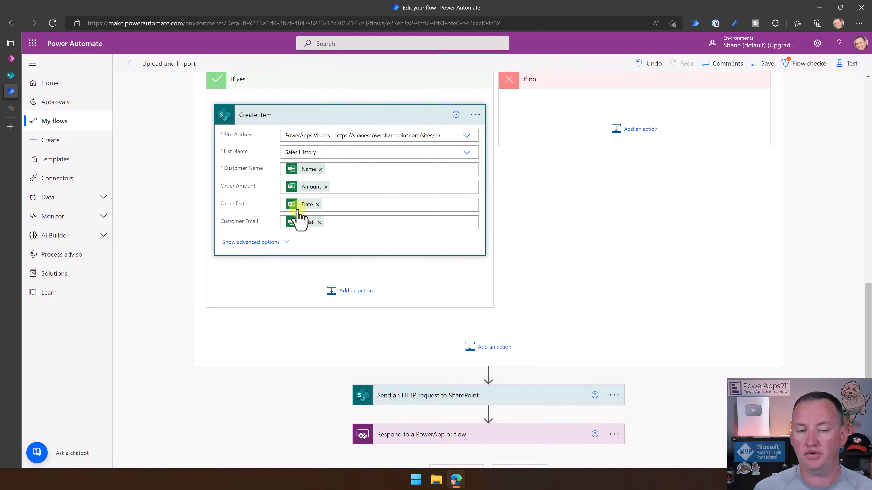
{"action": "scroll", "coordinate": [425, 187], "scroll_direction": "up", "scroll_amount": 7}
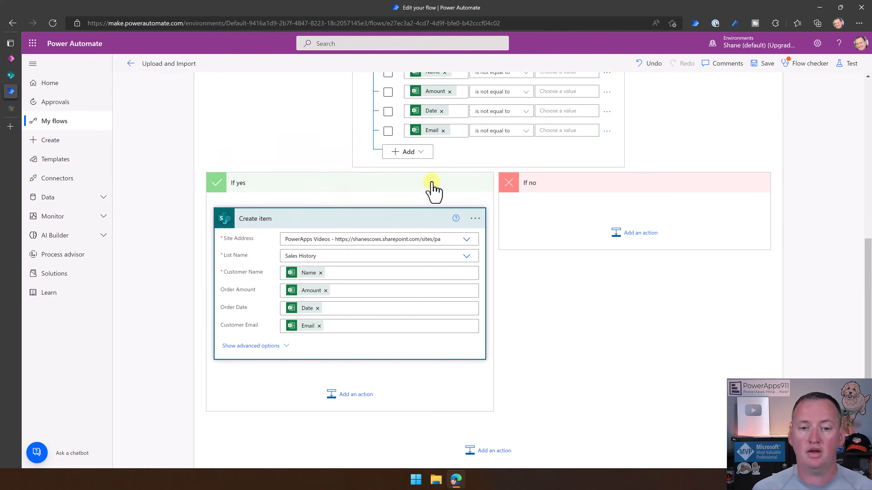
{"action": "left_click", "coordinate": [493, 111]}
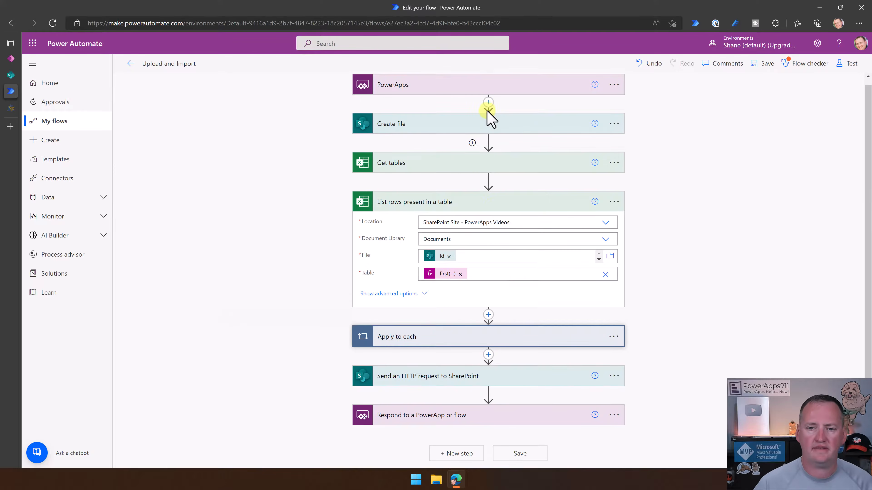
{"action": "left_click", "coordinate": [497, 377]}
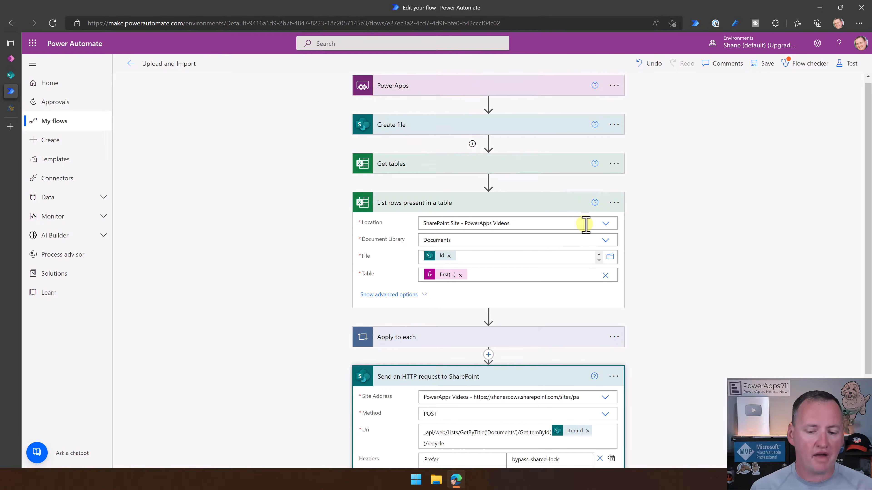
{"action": "scroll", "coordinate": [634, 298], "scroll_direction": "down", "scroll_amount": 3}
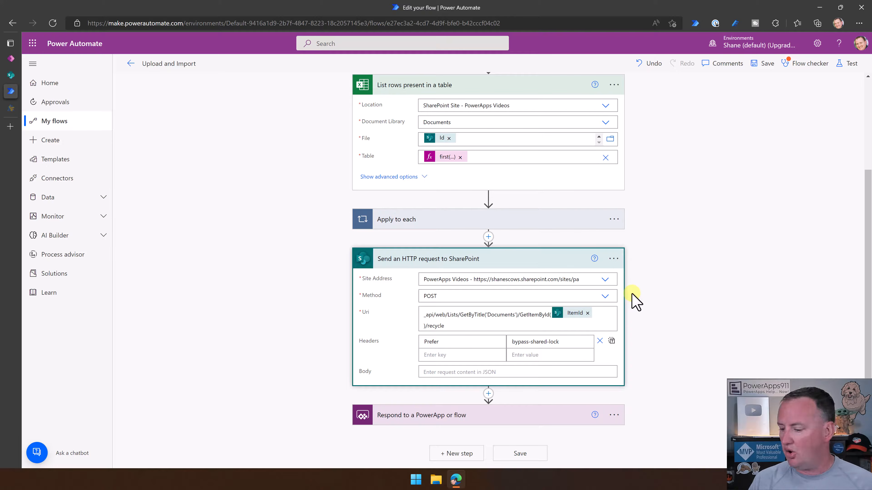
Read the CleverWorkarounds article on clearing Excel file locks, and return to the flow to expand the Respond to a PowerApp or flow action.
{"action": "left_click", "coordinate": [10, 107]}
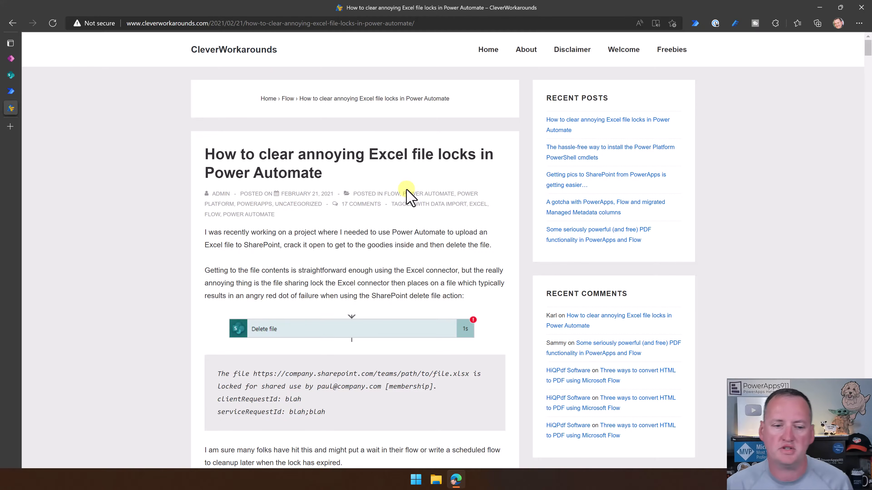
{"action": "scroll", "coordinate": [318, 204], "scroll_direction": "down", "scroll_amount": 8}
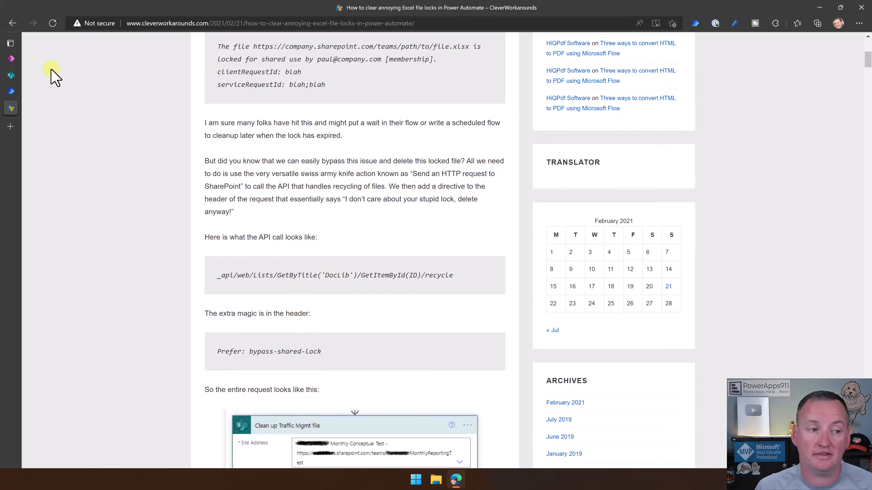
{"action": "left_click", "coordinate": [16, 92]}
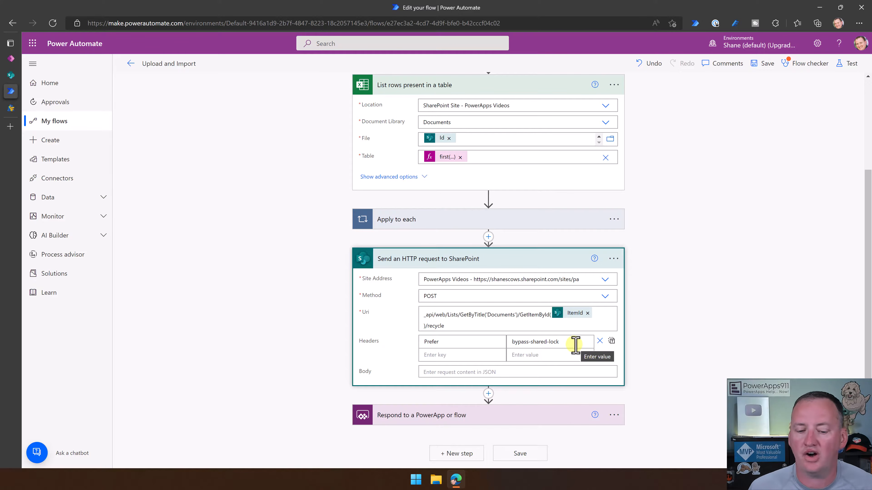
{"action": "left_click", "coordinate": [515, 419]}
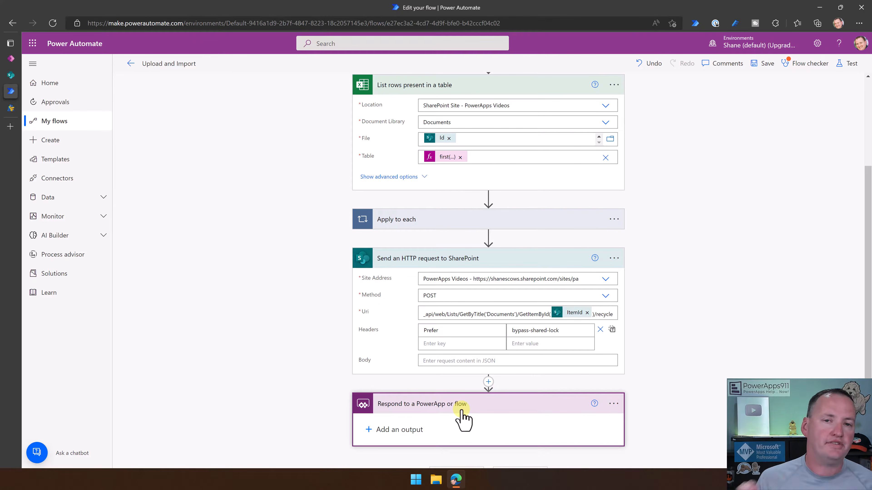
Switch to Power Apps, leave the preview and examine the attachment control's OnAddFile formula, including its base64 conversion and Sales History refresh lines.
{"action": "left_click", "coordinate": [12, 60]}
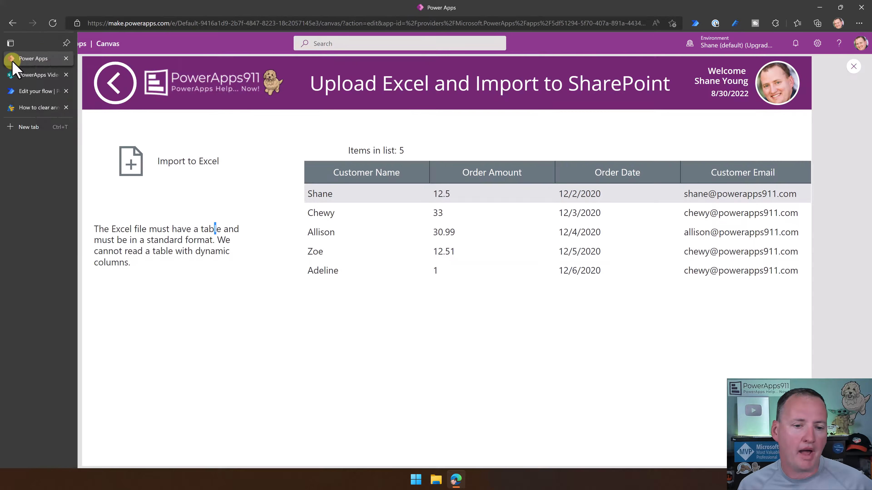
{"action": "left_click", "coordinate": [854, 66]}
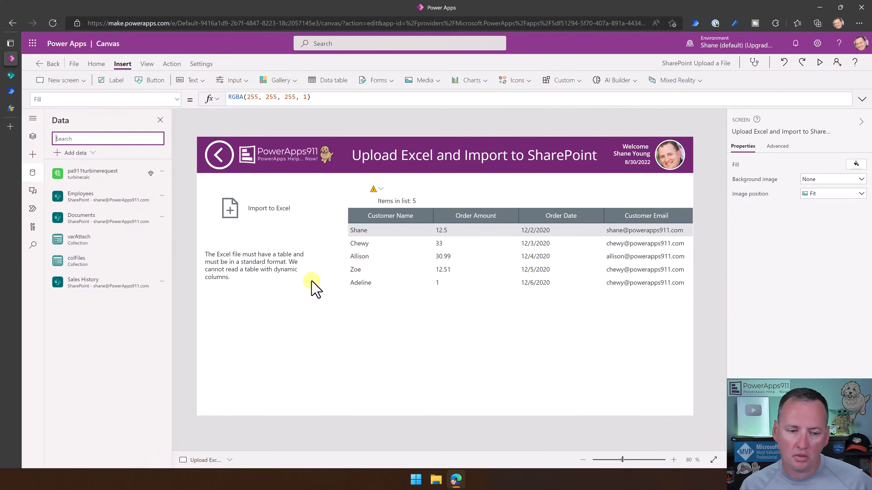
{"action": "left_click", "coordinate": [282, 227]}
{"action": "left_click", "coordinate": [33, 136]}
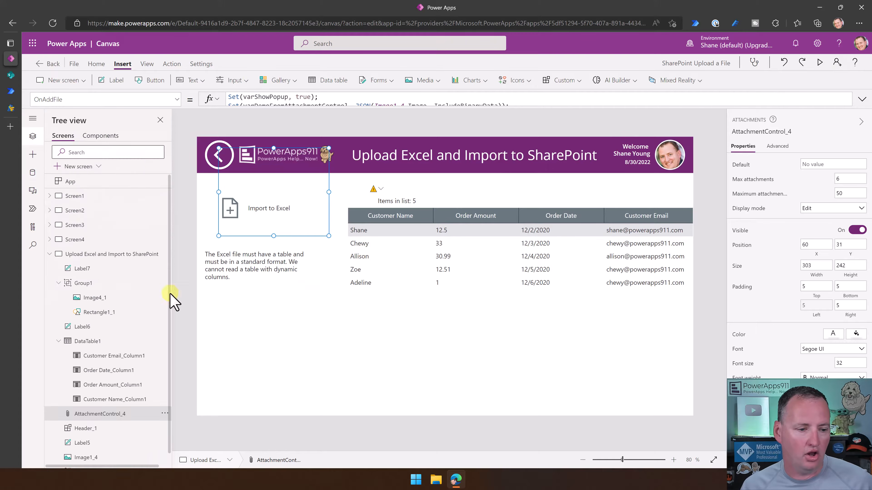
{"action": "left_click", "coordinate": [258, 107]}
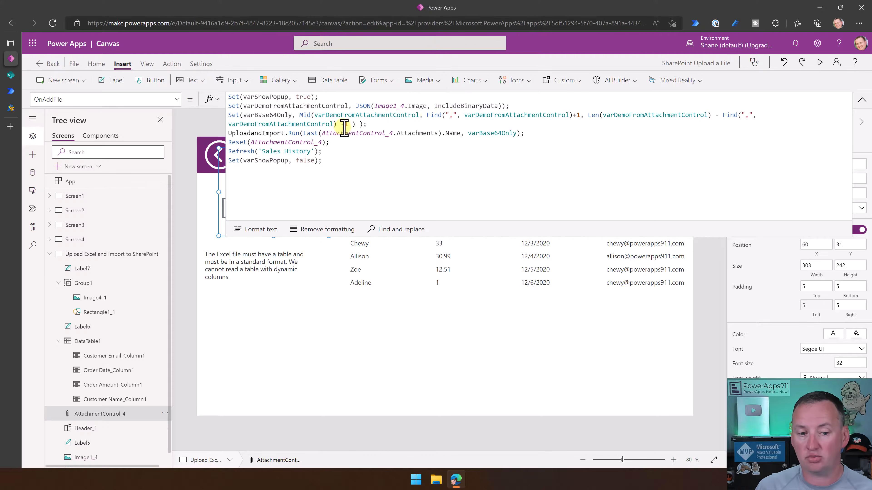
{"action": "left_click_drag", "start_coordinate": [370, 124], "coordinate": [200, 108]}
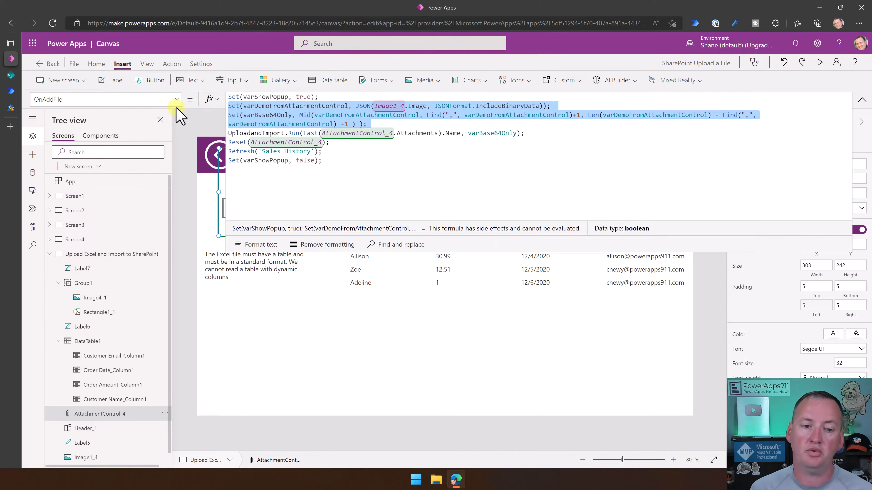
{"action": "left_click", "coordinate": [534, 137]}
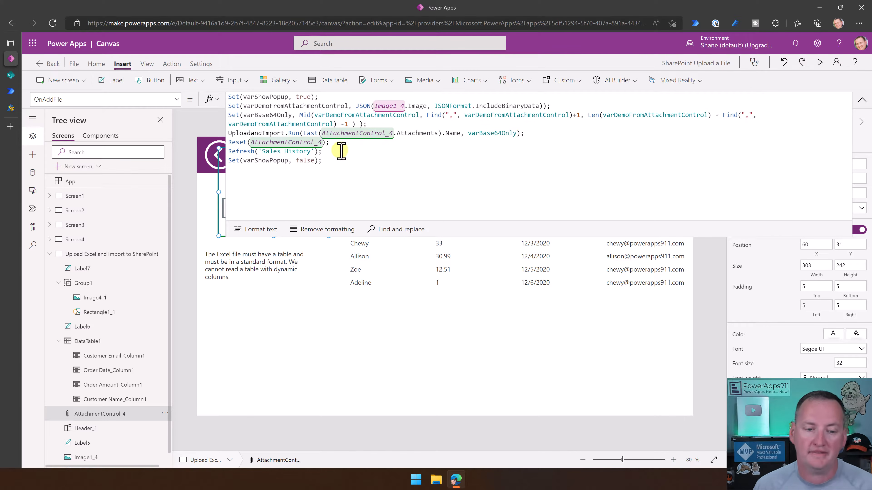
{"action": "left_click_drag", "start_coordinate": [330, 153], "coordinate": [219, 151]}
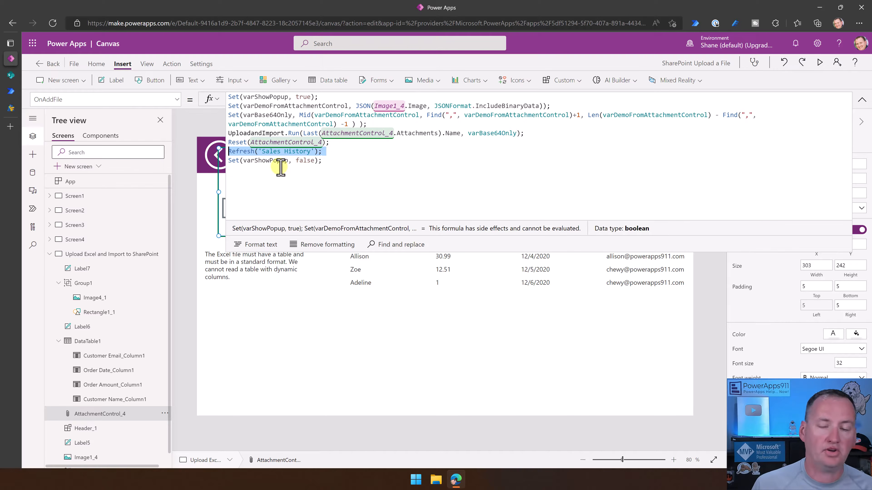
{"action": "left_click", "coordinate": [862, 100]}
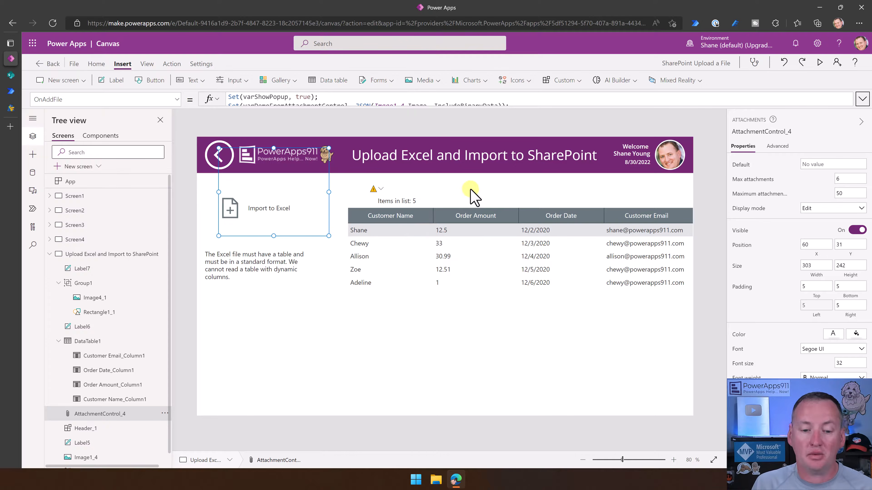
Examine the data table's Order Amount column and the CountRows formula behind the label above the table.
{"action": "left_click", "coordinate": [489, 298]}
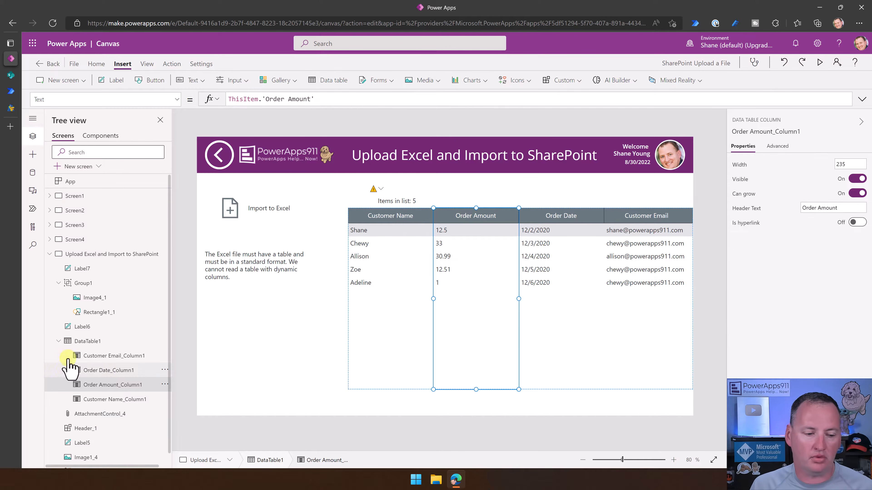
{"action": "left_click", "coordinate": [409, 202]}
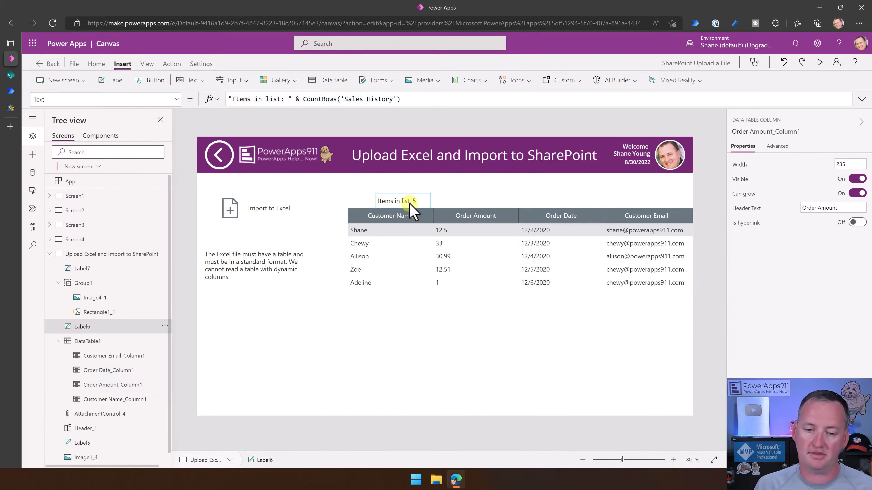
{"action": "left_click", "coordinate": [373, 103]}
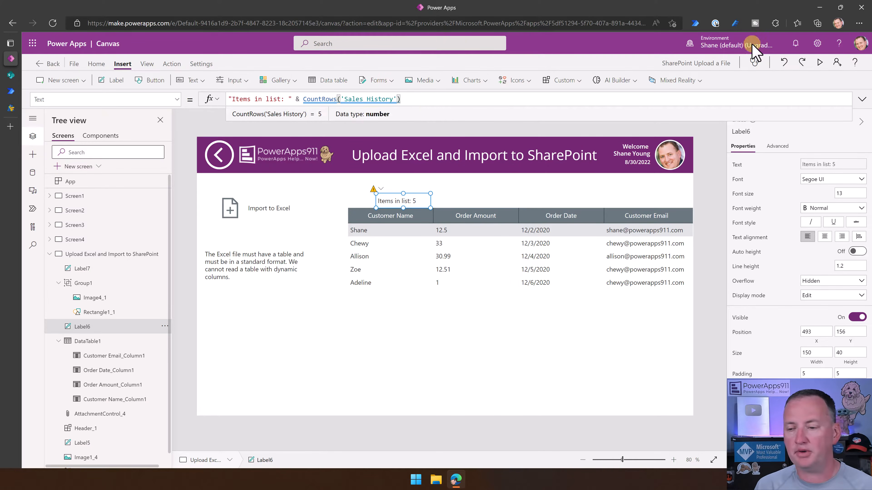
Preview the app and upload the Excel file through the attachment control to import its rows into the Sales History list.
{"action": "left_click", "coordinate": [820, 62]}
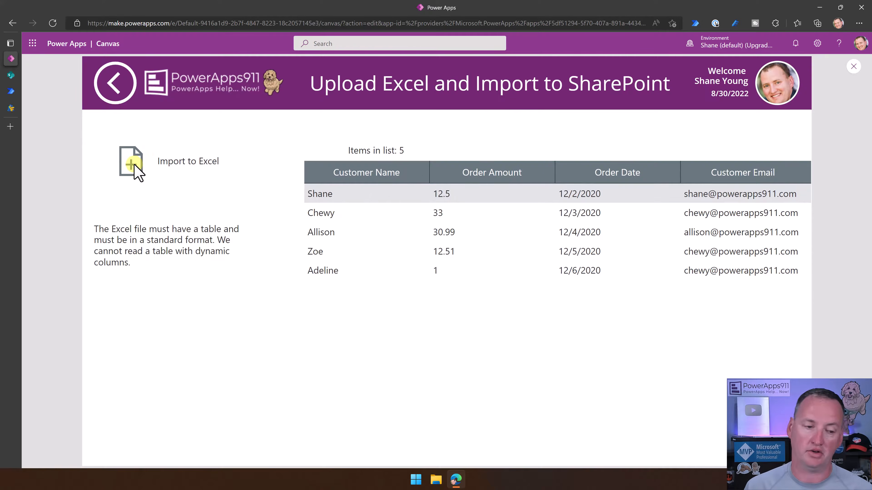
{"action": "left_click", "coordinate": [134, 164]}
{"action": "double_click", "coordinate": [192, 421]}
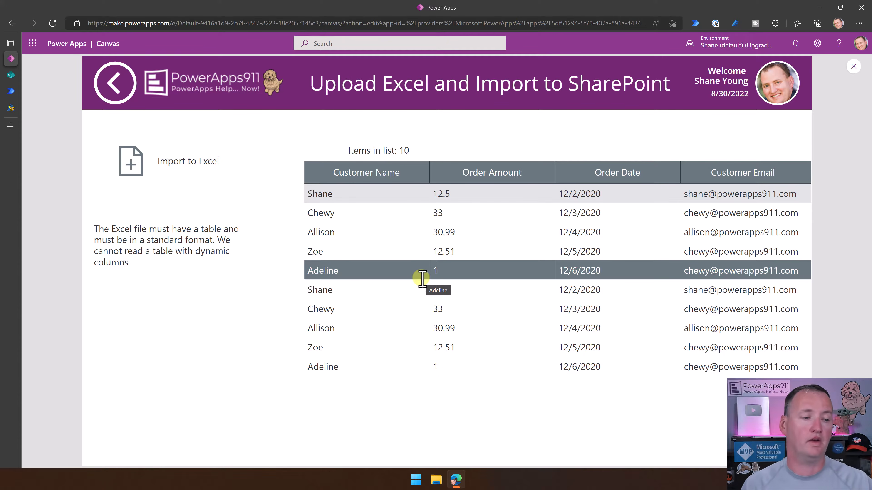
Switch to Power Automate, leave the Upload and Import flow and create an unnamed instant cloud flow with the PowerApps trigger.
{"action": "left_click", "coordinate": [11, 92]}
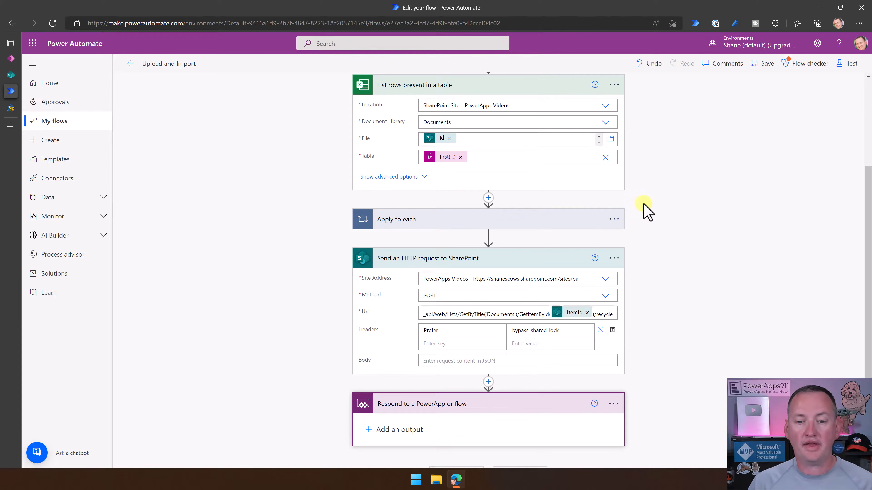
{"action": "scroll", "coordinate": [694, 186], "scroll_direction": "up", "scroll_amount": 4}
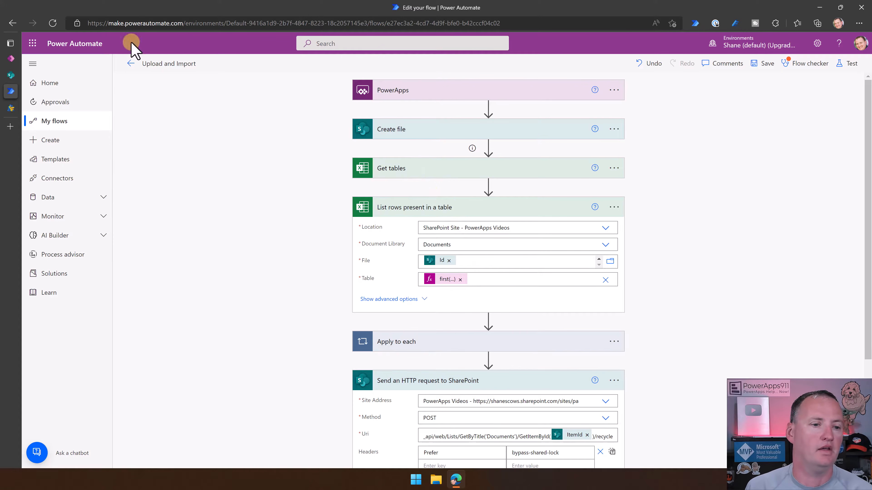
{"action": "left_click", "coordinate": [59, 144]}
{"action": "left_click", "coordinate": [482, 101]}
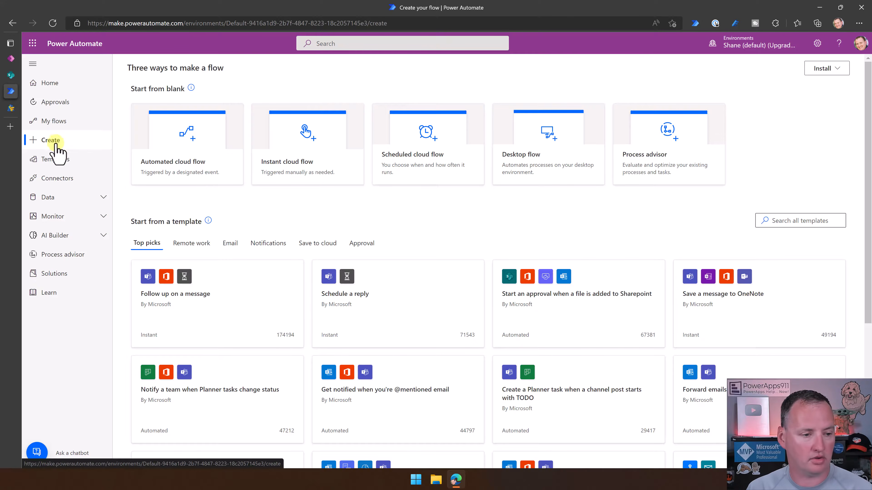
{"action": "left_click", "coordinate": [297, 161]}
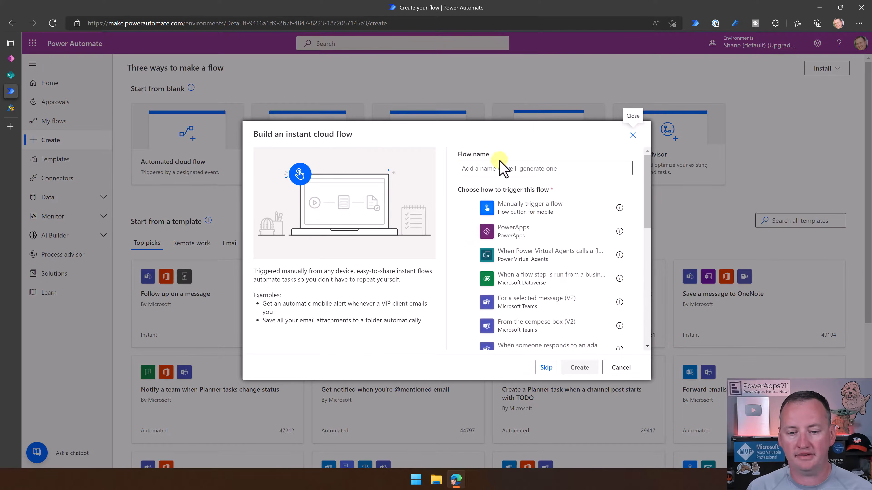
{"action": "left_click", "coordinate": [515, 237]}
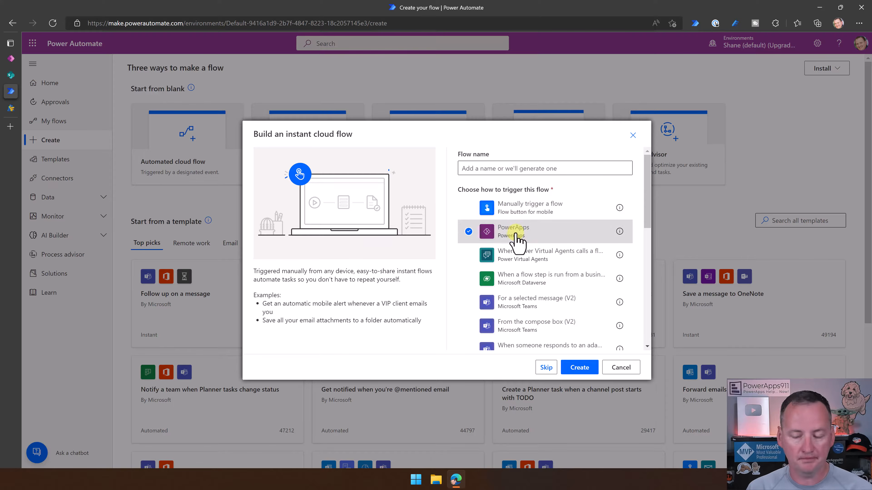
{"action": "left_click", "coordinate": [583, 368]}
Search the operations for "create file sharepoint" and add the SharePoint Create file action after the trigger.
{"action": "left_click", "coordinate": [459, 130]}
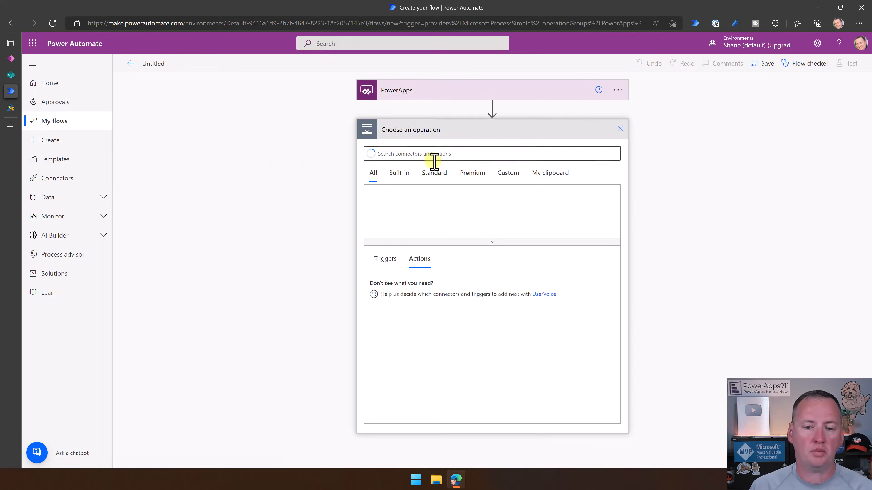
{"action": "type", "text": "create file sharepoint"}
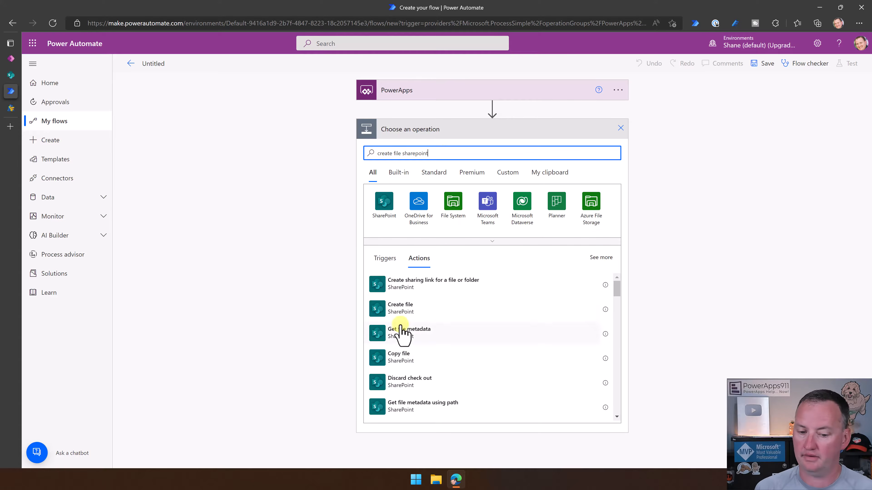
{"action": "left_click", "coordinate": [401, 311]}
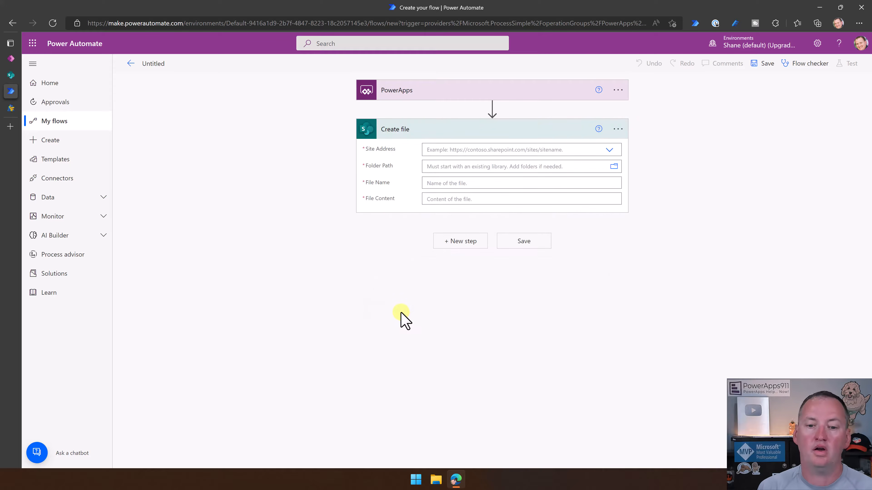
Set the Create file action's Site Address to PowerApps Videos and its Folder Path to /Shared Documents.
{"action": "left_click", "coordinate": [614, 152]}
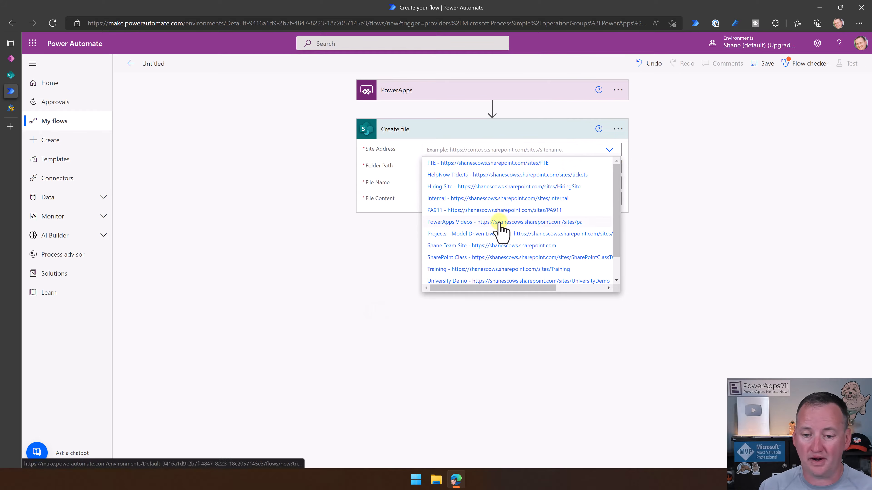
{"action": "left_click", "coordinate": [499, 221]}
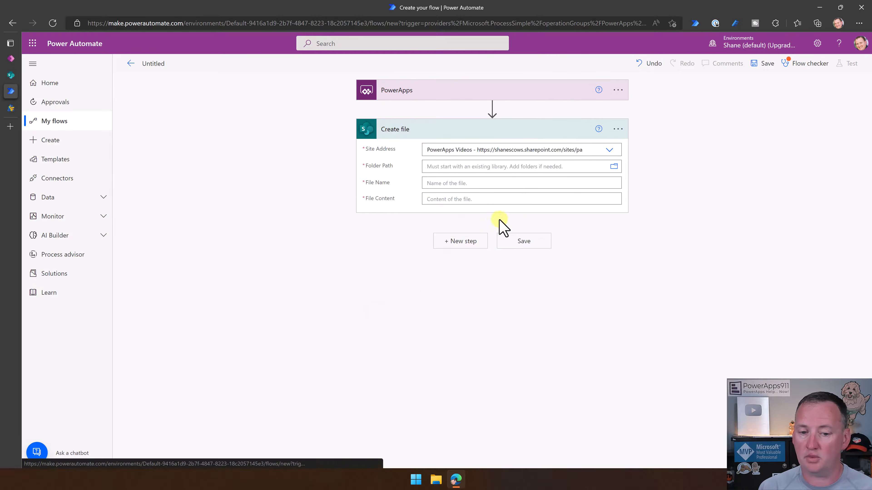
{"action": "left_click", "coordinate": [614, 166]}
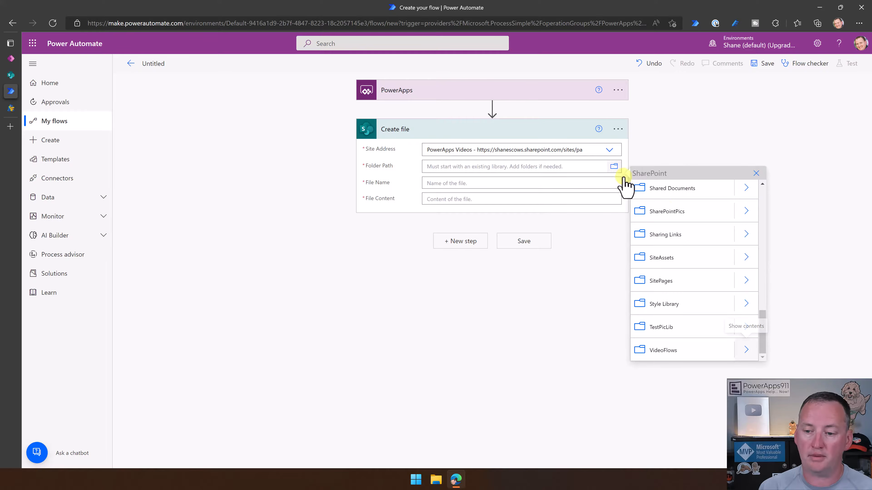
{"action": "left_click", "coordinate": [681, 189]}
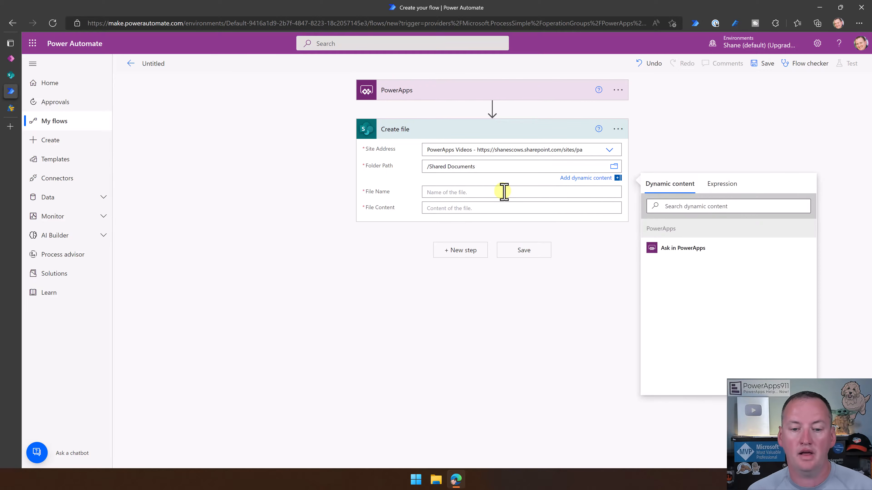
Fill the Create file action's File Name and File Content each with an Ask in PowerApps parameter.
{"action": "left_click", "coordinate": [503, 191]}
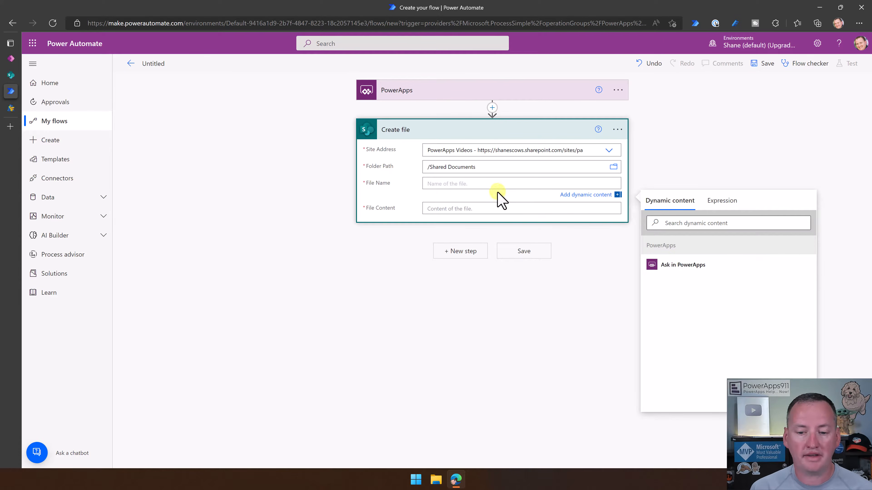
{"action": "left_click", "coordinate": [679, 270]}
{"action": "left_click", "coordinate": [465, 209]}
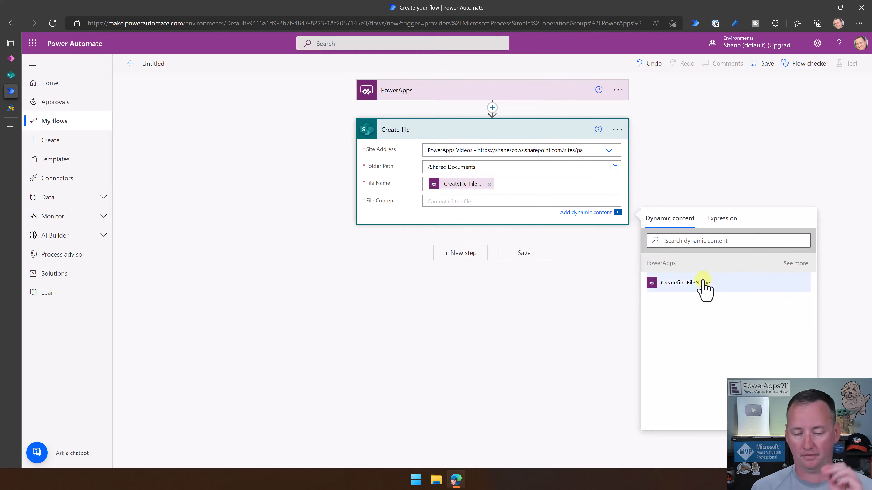
{"action": "left_click", "coordinate": [795, 264]}
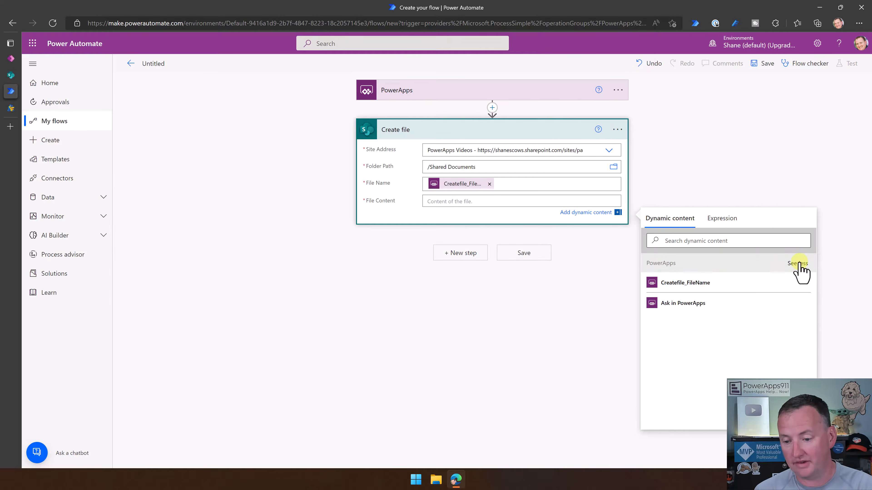
{"action": "left_click", "coordinate": [681, 304]}
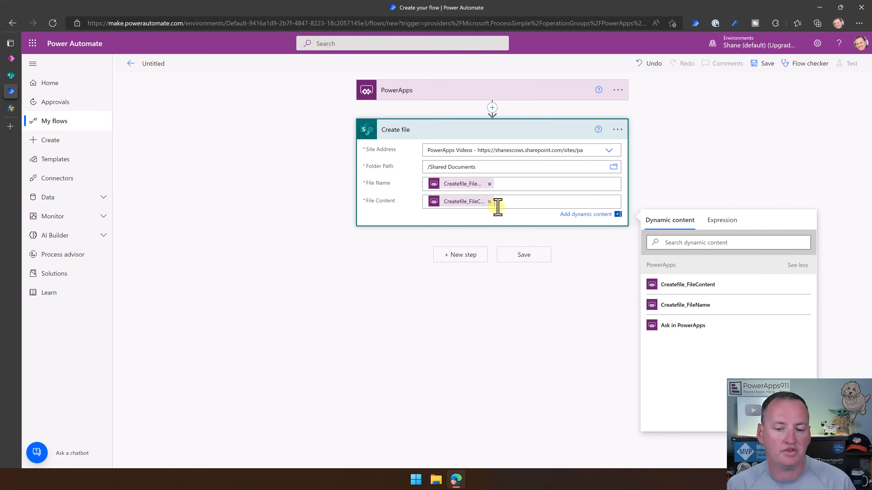
Remove the parameter from File Content and start a base64ToBinary() expression in its place.
{"action": "left_click", "coordinate": [489, 202]}
{"action": "left_click", "coordinate": [725, 220]}
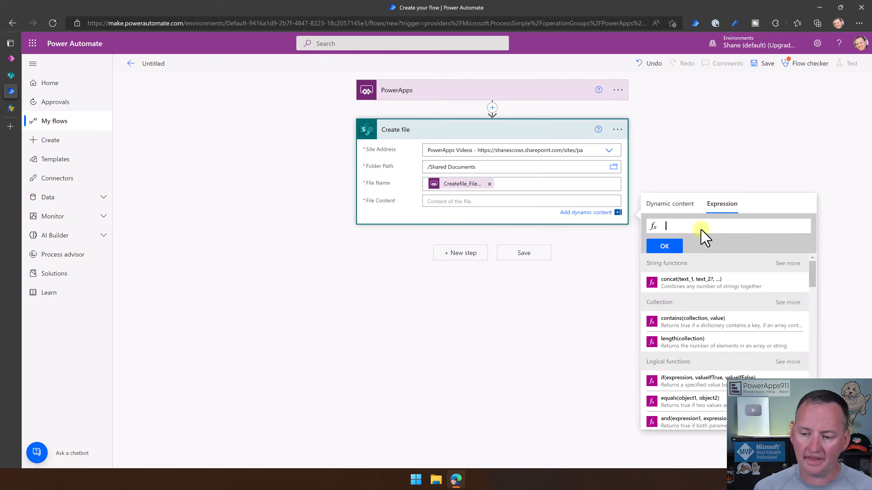
{"action": "type", "text": "base"}
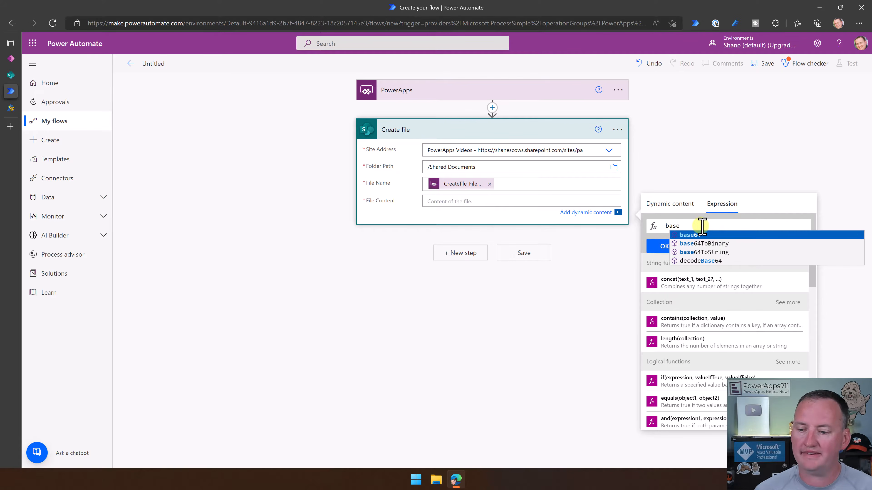
{"action": "left_click", "coordinate": [714, 244]}
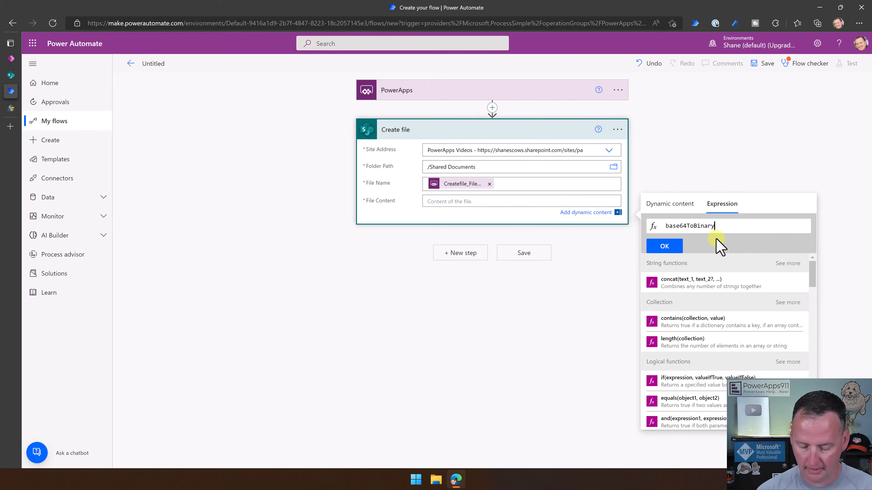
{"action": "type", "text": "("}
{"action": "left_click", "coordinate": [673, 207]}
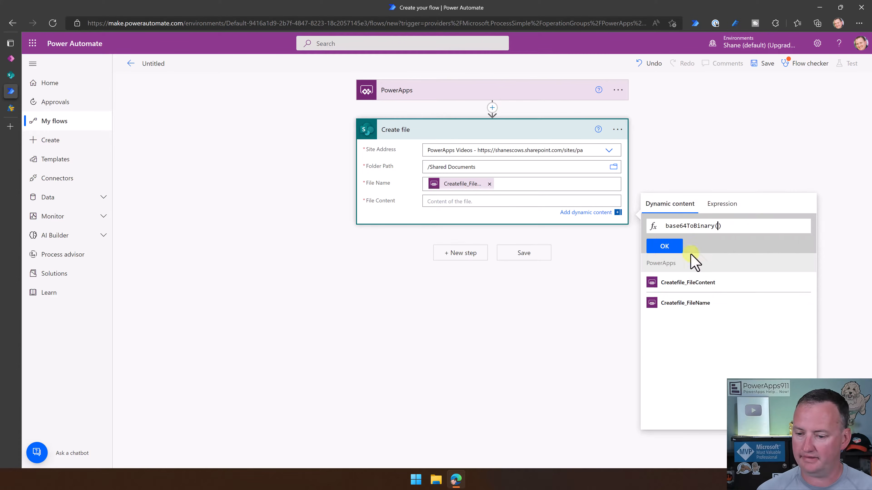
{"action": "left_click", "coordinate": [688, 303]}
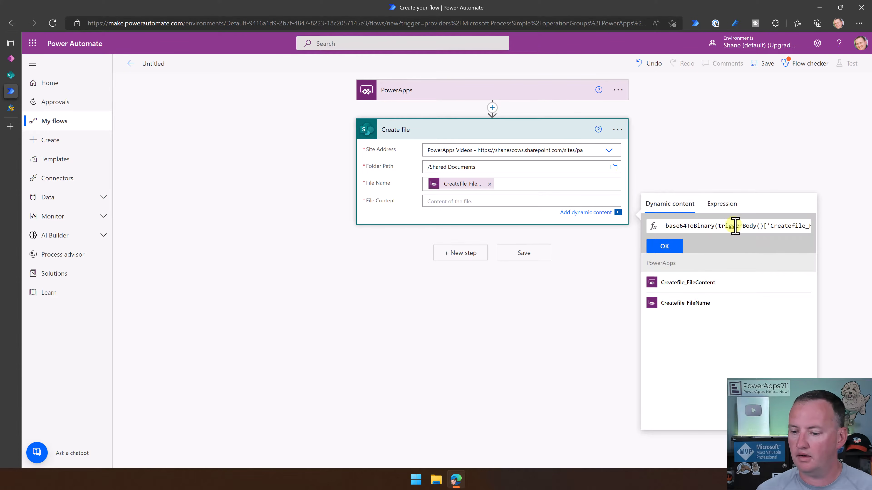
{"action": "key", "text": "BackSpace"}
{"action": "key", "text": "BackSpace"}
{"action": "key", "text": "BackSpace"}
{"action": "key", "text": "BackSpace"}
{"action": "key", "text": "BackSpace"}
{"action": "key", "text": "BackSpace"}
{"action": "key", "text": "BackSpace"}
{"action": "key", "text": "BackSpace"}
{"action": "key", "text": "BackSpace"}
{"action": "key", "text": "BackSpace"}
{"action": "key", "text": "BackSpace"}
{"action": "key", "text": "BackSpace"}
{"action": "key", "text": "BackSpace"}
{"action": "key", "text": "BackSpace"}
{"action": "key", "text": "BackSpace"}
{"action": "key", "text": "BackSpace"}
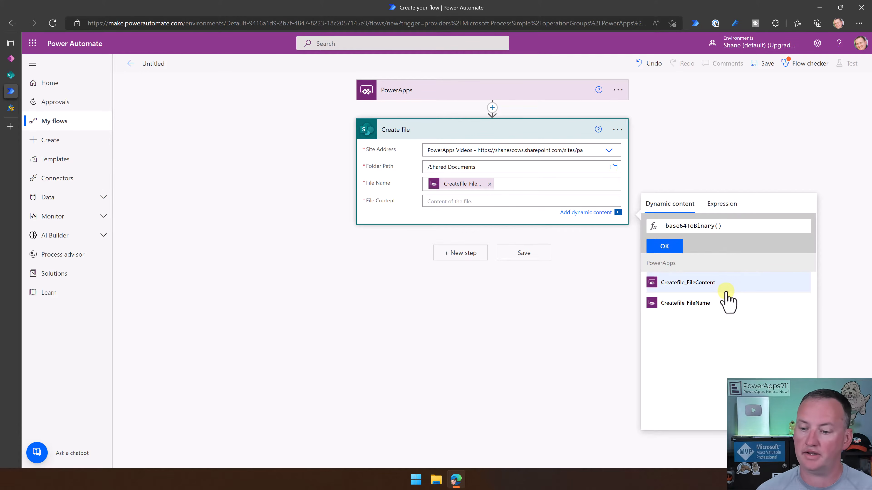
Insert Createfile_FileContent inside the base64ToBinary parentheses and apply the expression to the File Content field.
{"action": "left_click", "coordinate": [710, 285]}
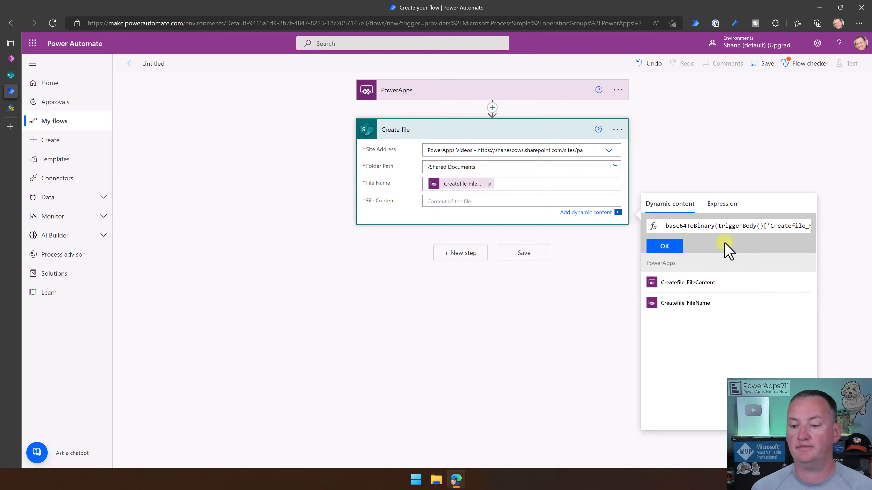
{"action": "left_click", "coordinate": [665, 245]}
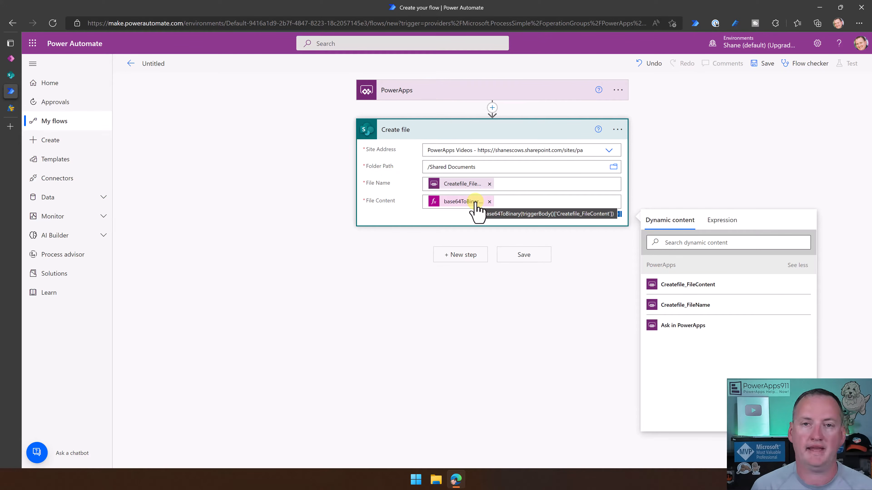
{"action": "left_click", "coordinate": [485, 237]}
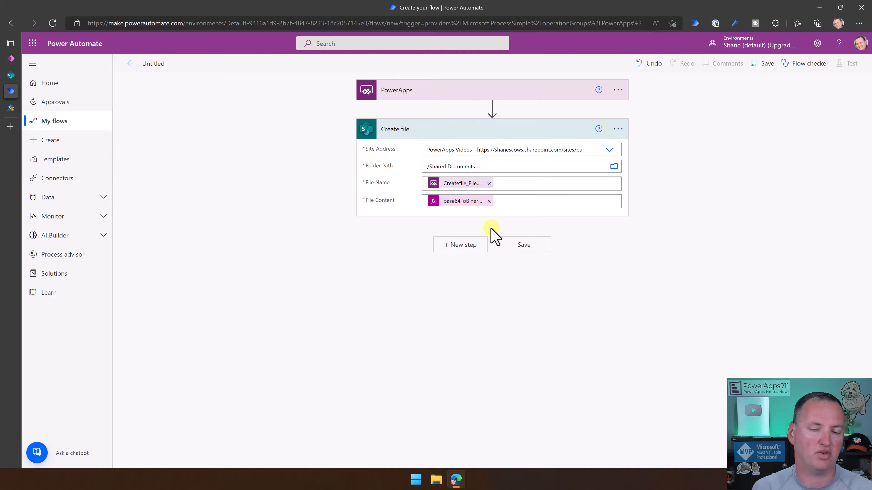
Search the operations for "excel" and add the Excel Online (Business) Get tables action after Create file.
{"action": "left_click", "coordinate": [472, 245]}
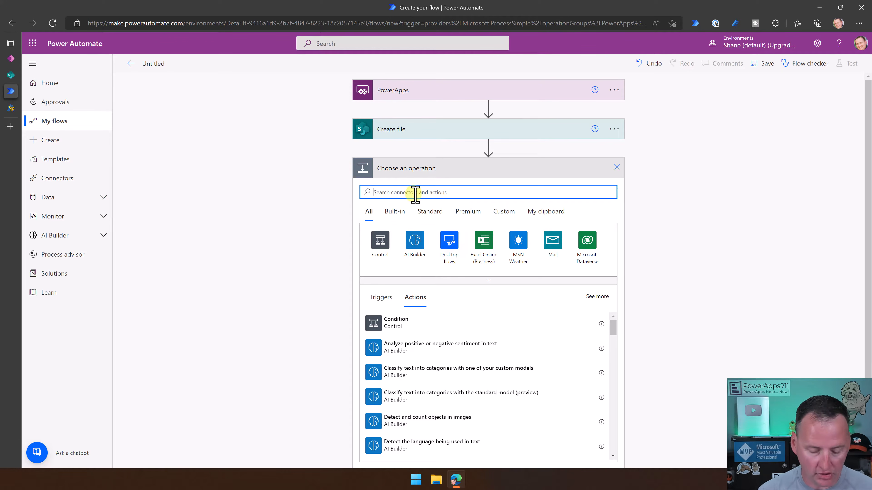
{"action": "type", "text": "excel"}
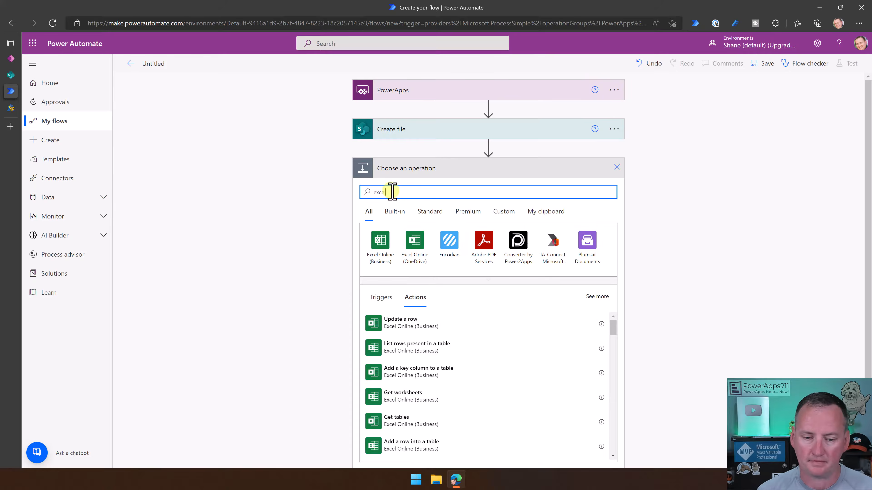
{"action": "left_click", "coordinate": [388, 250]}
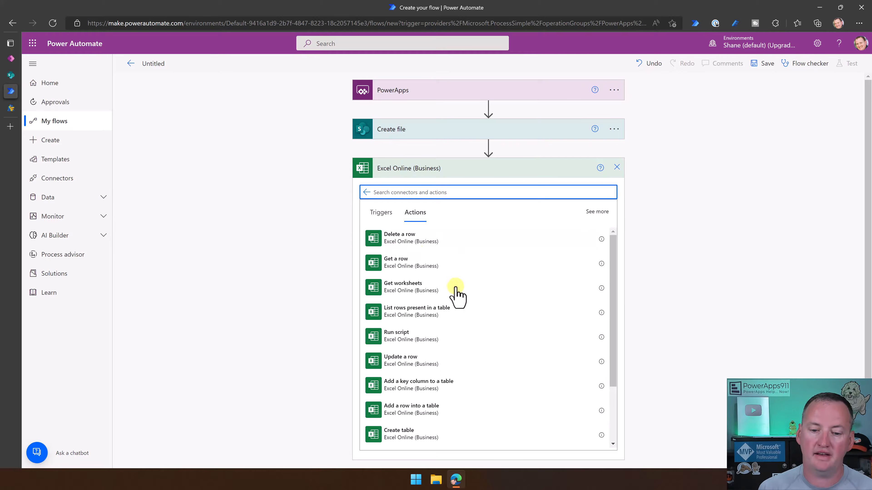
{"action": "scroll", "coordinate": [442, 354], "scroll_direction": "down", "scroll_amount": 3}
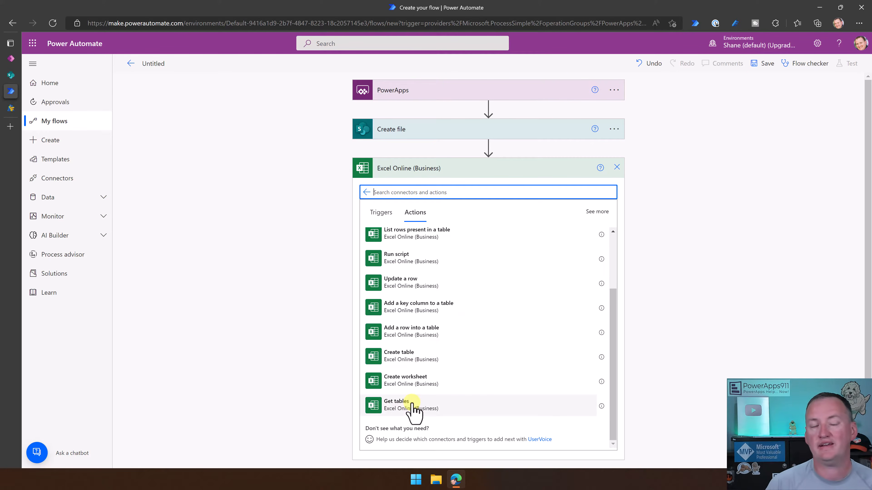
{"action": "left_click", "coordinate": [412, 402]}
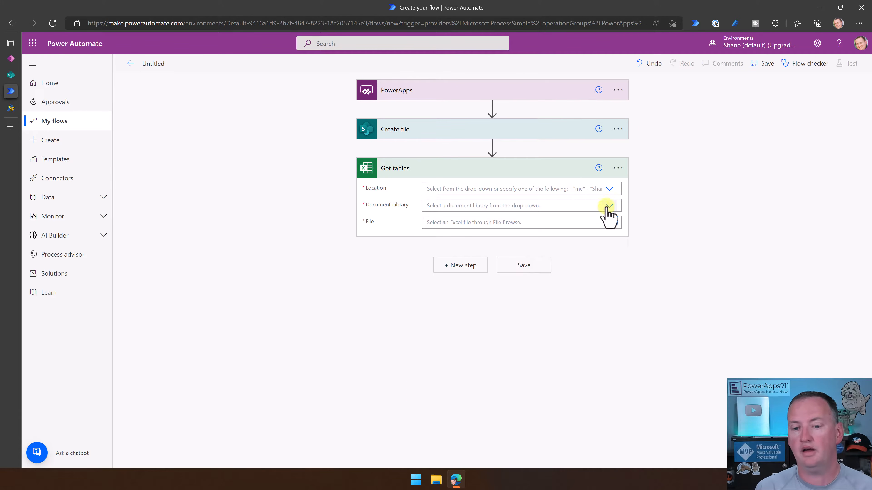
Set the Get tables location to SharePoint Site - PowerApps Videos and its document library to Documents.
{"action": "left_click", "coordinate": [611, 193]}
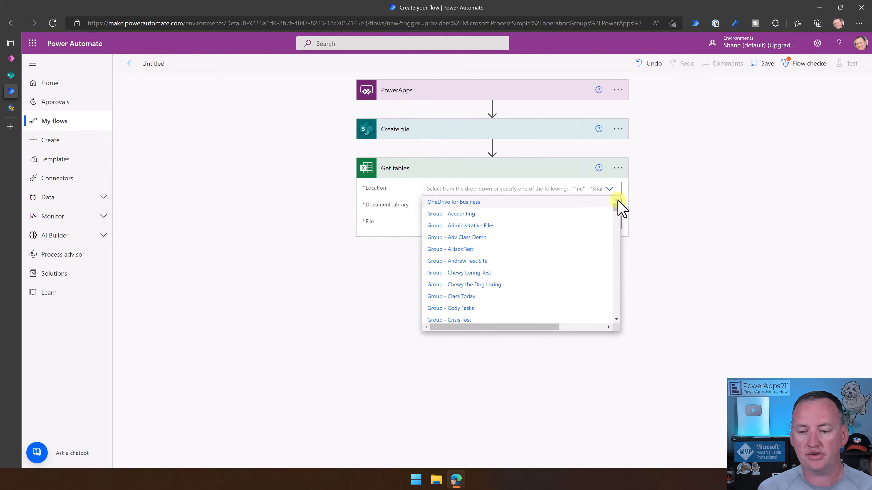
{"action": "left_click_drag", "start_coordinate": [617, 204], "coordinate": [615, 284]}
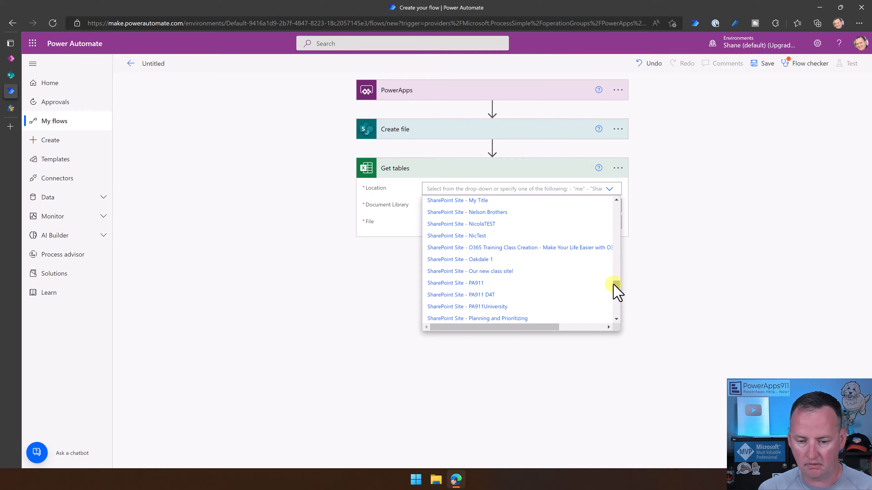
{"action": "scroll", "coordinate": [537, 286], "scroll_direction": "down", "scroll_amount": 2}
{"action": "scroll", "coordinate": [484, 275], "scroll_direction": "down", "scroll_amount": 1}
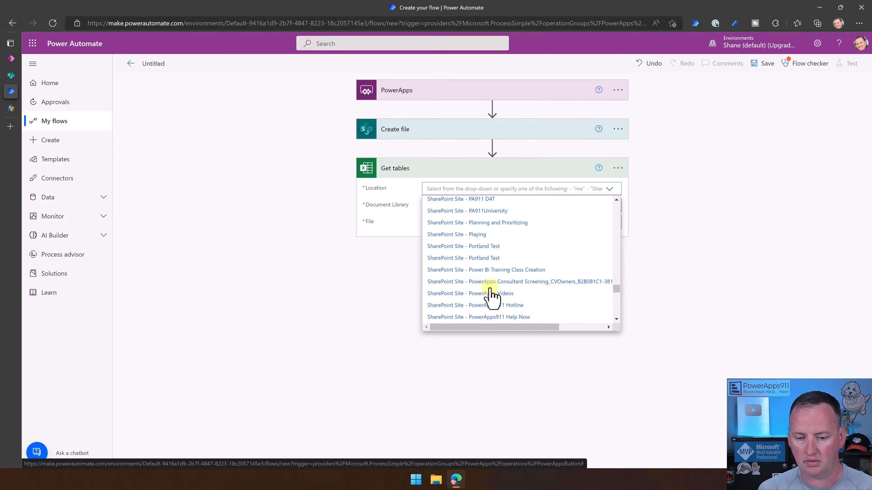
{"action": "left_click", "coordinate": [491, 293]}
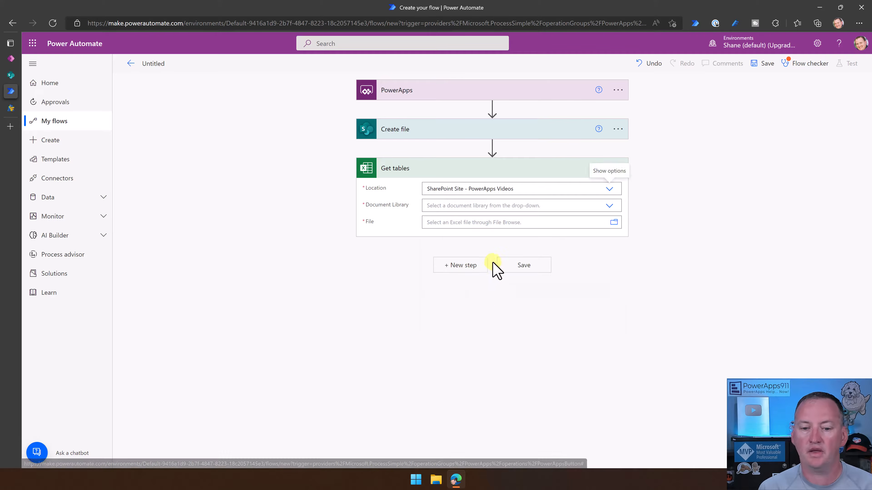
{"action": "left_click", "coordinate": [609, 206]}
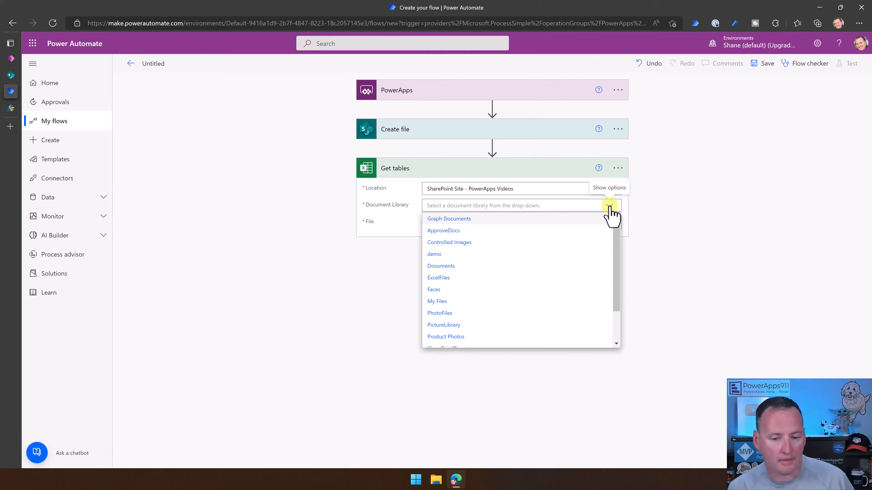
{"action": "left_click", "coordinate": [452, 266]}
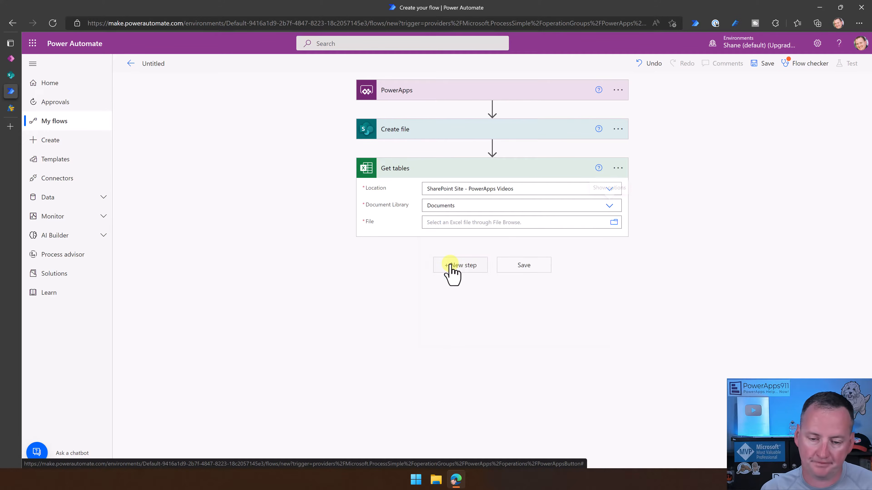
{"action": "left_click", "coordinate": [546, 223]}
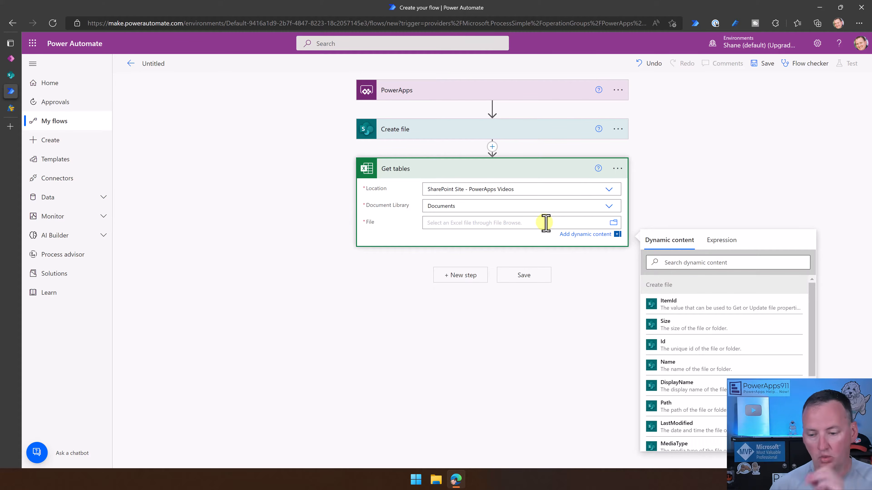
{"action": "left_click", "coordinate": [708, 349]}
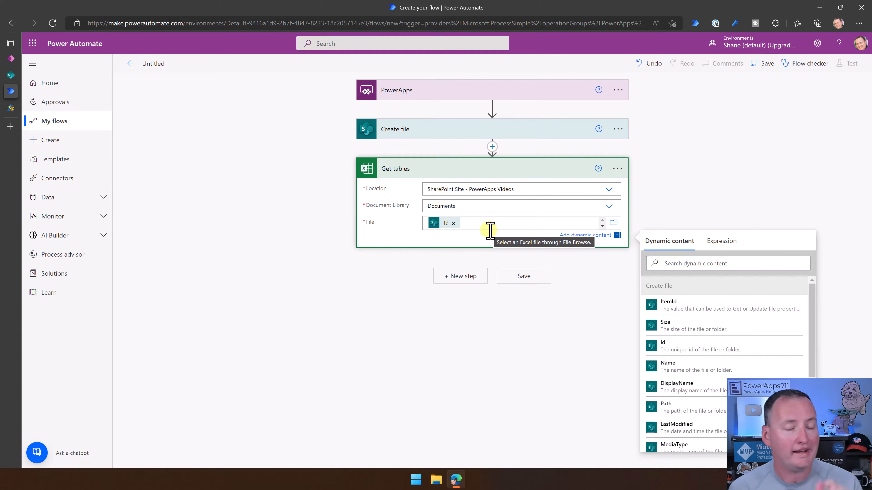
{"action": "left_click", "coordinate": [453, 224]}
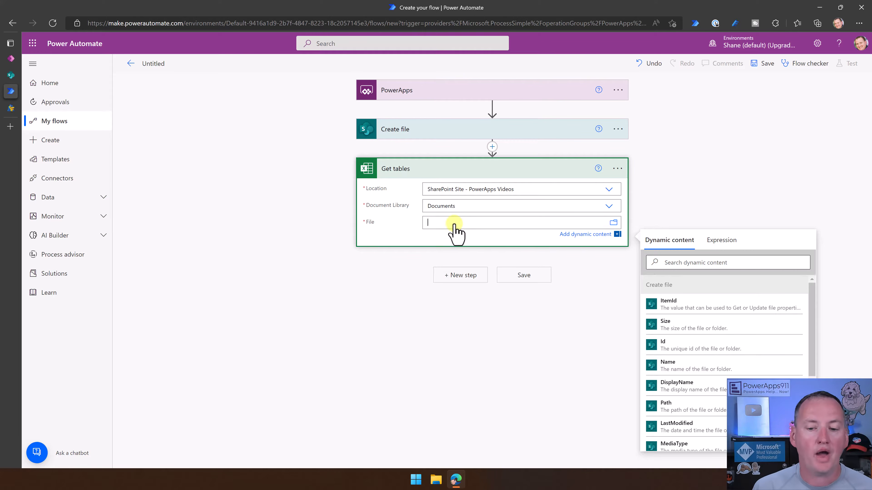
Browse the Documents library for an Excel file to use in the Get tables File field.
{"action": "left_click", "coordinate": [614, 223]}
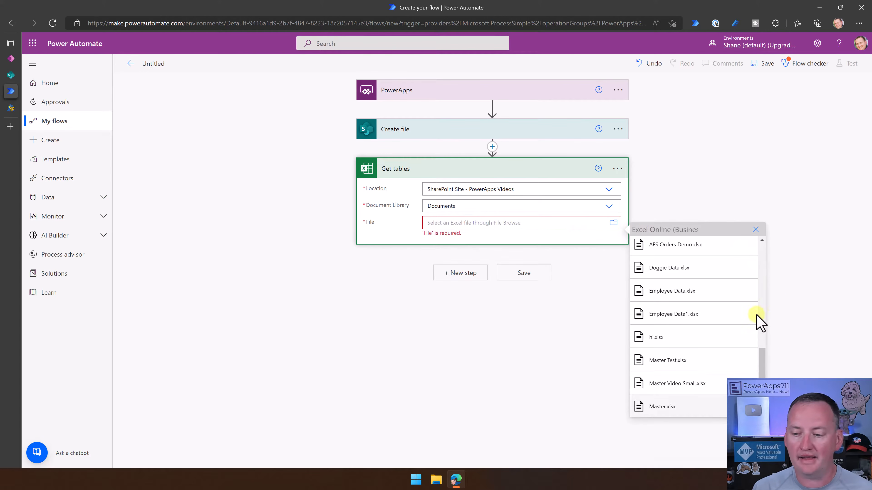
{"action": "left_click_drag", "start_coordinate": [762, 369], "coordinate": [753, 306]}
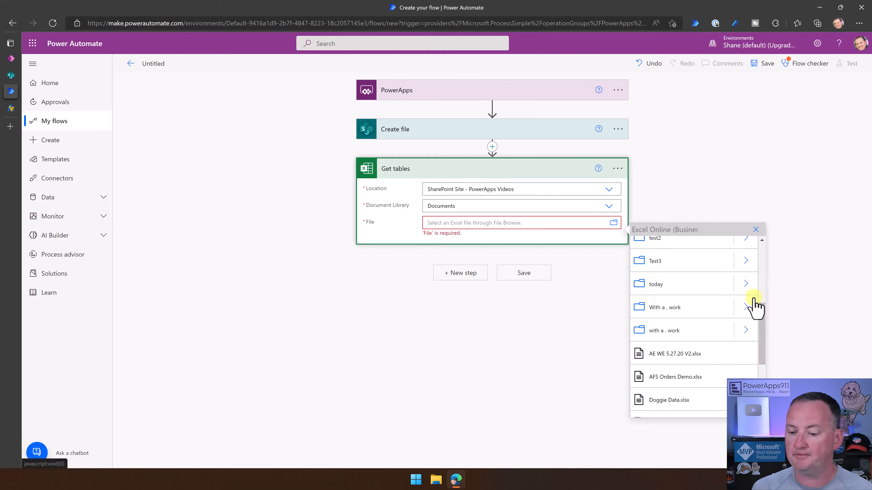
Switch to the PowerApps Videos SharePoint site and upload a different name2.xlsx to its Documents library.
{"action": "left_click", "coordinate": [11, 75]}
{"action": "left_click", "coordinate": [79, 154]}
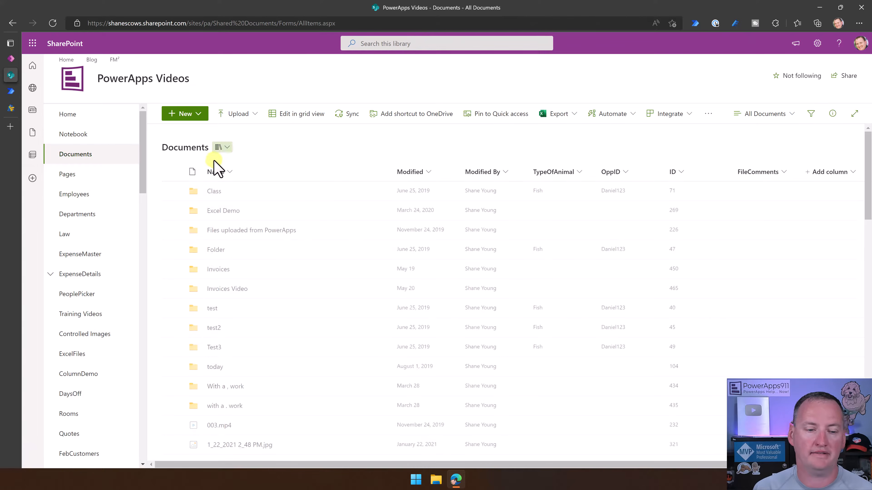
{"action": "left_click", "coordinate": [246, 118]}
{"action": "left_click", "coordinate": [243, 135]}
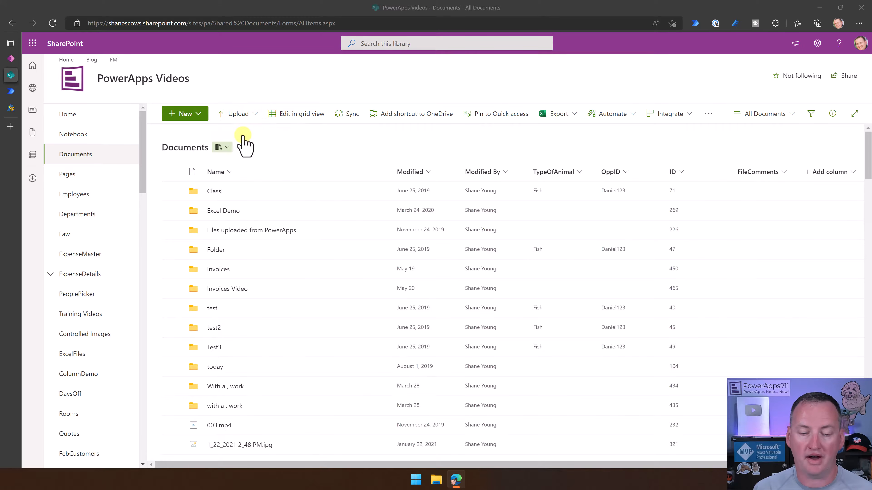
{"action": "scroll", "coordinate": [206, 275], "scroll_direction": "down", "scroll_amount": 3}
{"action": "double_click", "coordinate": [181, 273]}
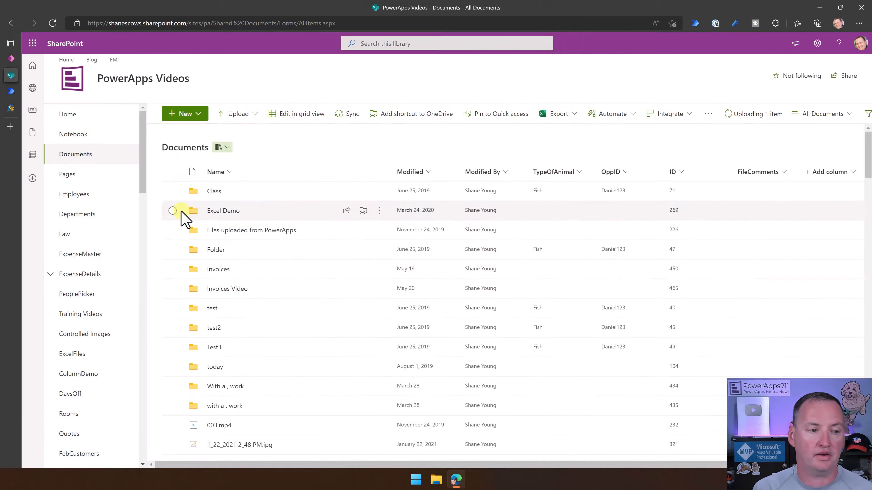
Return to the flow in Power Automate and set the Get tables File to a different name2.xlsx.
{"action": "mouse_move", "coordinate": [11, 65]}
{"action": "left_click", "coordinate": [21, 91]}
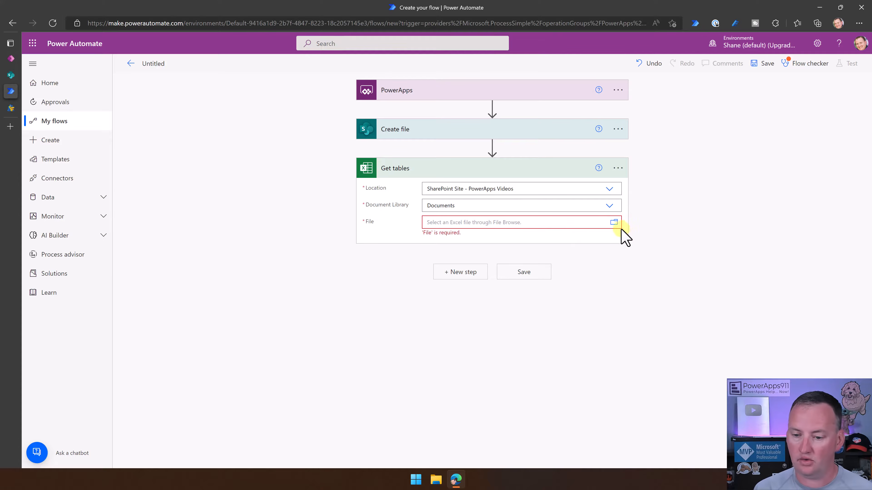
{"action": "left_click", "coordinate": [614, 223]}
{"action": "scroll", "coordinate": [700, 273], "scroll_direction": "up", "scroll_amount": 2}
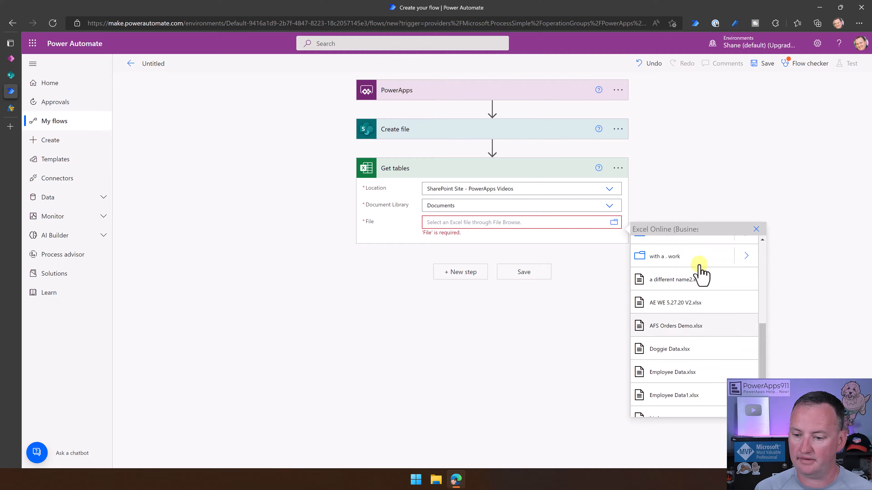
{"action": "left_click", "coordinate": [692, 280]}
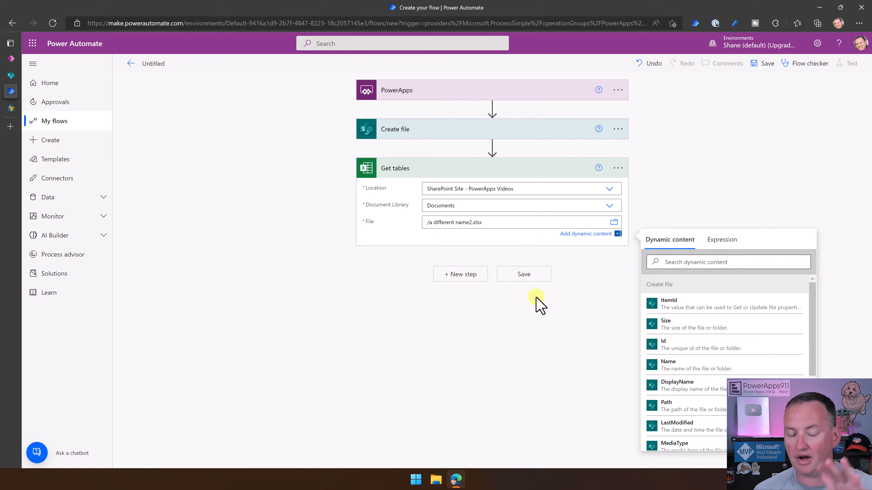
Add the Excel action List rows present in a table, with location SharePoint Site - PowerApps Videos and document library Documents.
{"action": "left_click", "coordinate": [470, 278]}
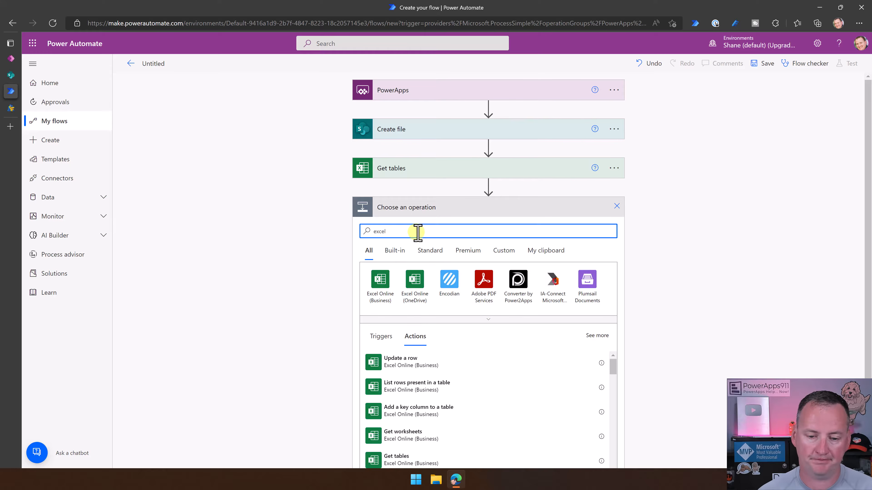
{"action": "left_click", "coordinate": [433, 391]}
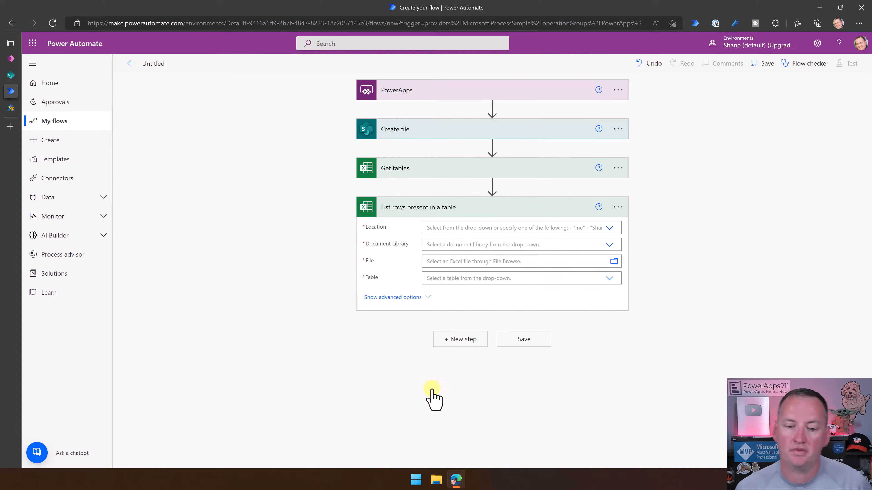
{"action": "left_click", "coordinate": [610, 229]}
{"action": "scroll", "coordinate": [509, 292], "scroll_direction": "down", "scroll_amount": 5}
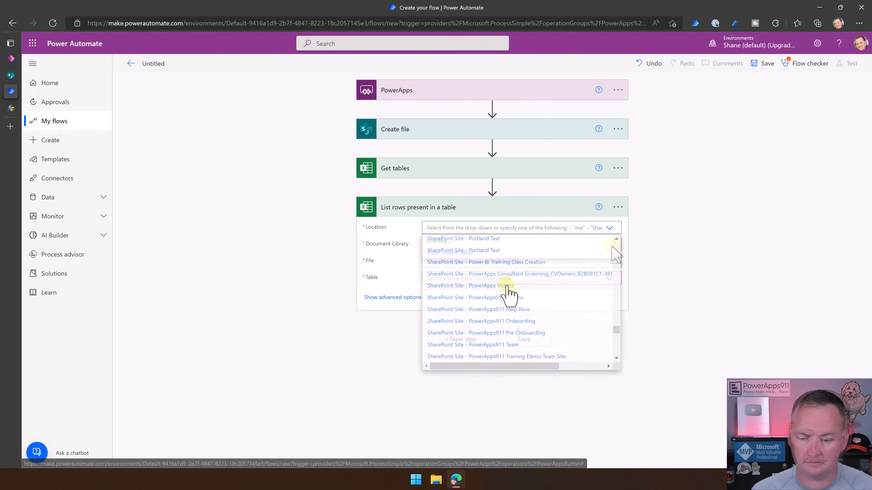
{"action": "left_click", "coordinate": [522, 286]}
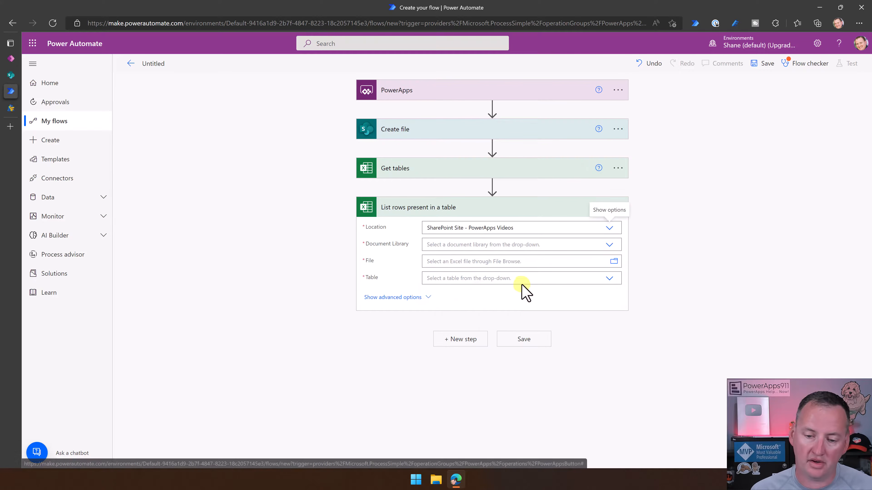
{"action": "left_click", "coordinate": [610, 245]}
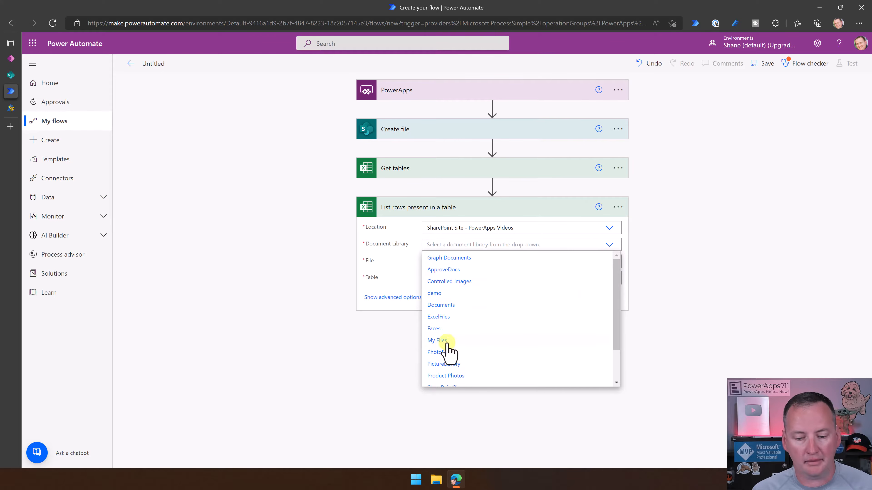
{"action": "left_click", "coordinate": [443, 304]}
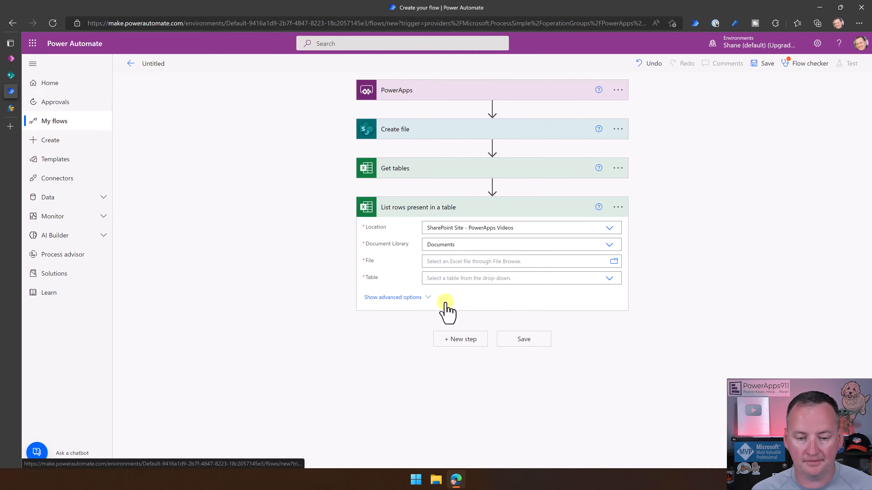
Set the List rows action's File to a different name2.xlsx and its Table to SalesHistory.
{"action": "left_click", "coordinate": [614, 262]}
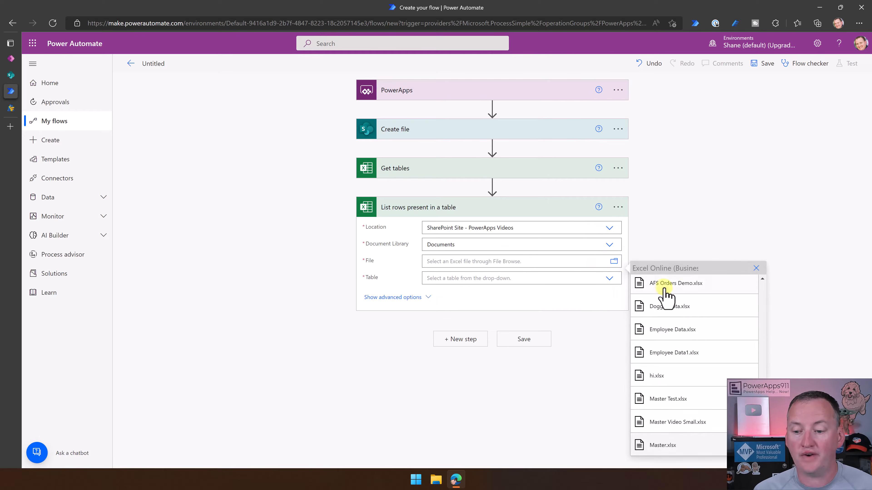
{"action": "scroll", "coordinate": [685, 302], "scroll_direction": "up", "scroll_amount": 1}
{"action": "scroll", "coordinate": [686, 301], "scroll_direction": "up", "scroll_amount": 1}
{"action": "left_click", "coordinate": [687, 294]}
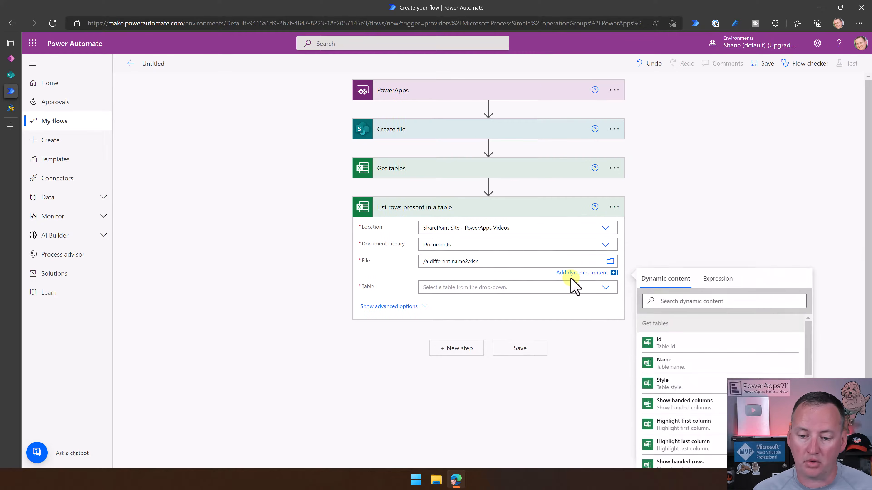
{"action": "left_click", "coordinate": [606, 291]}
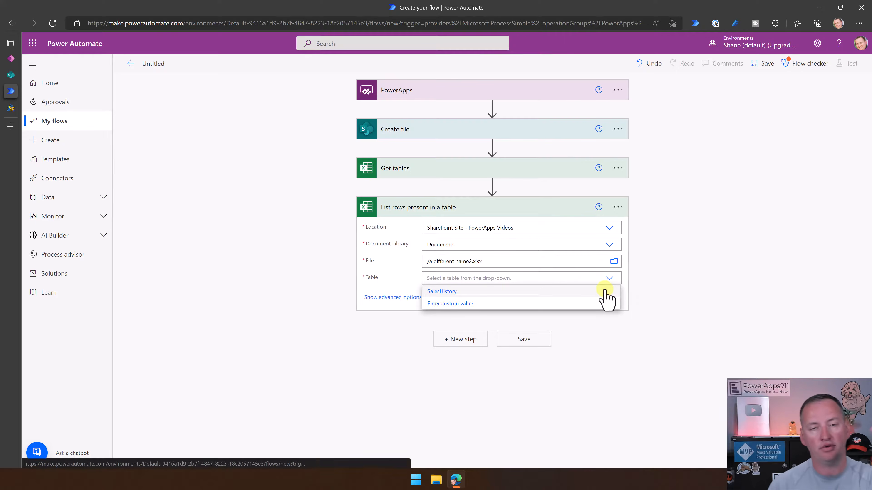
{"action": "left_click", "coordinate": [478, 292]}
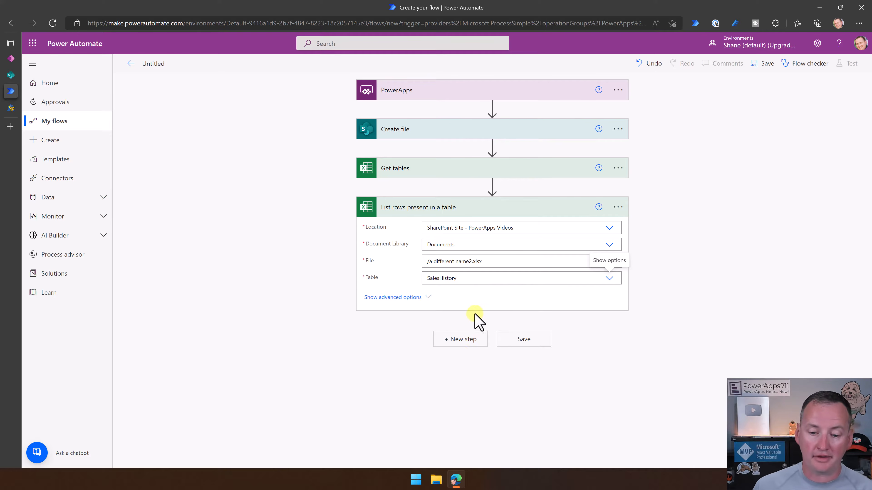
Search the operations for "sharepoint create item" and add the SharePoint Create item action after the List rows action.
{"action": "left_click", "coordinate": [462, 338]}
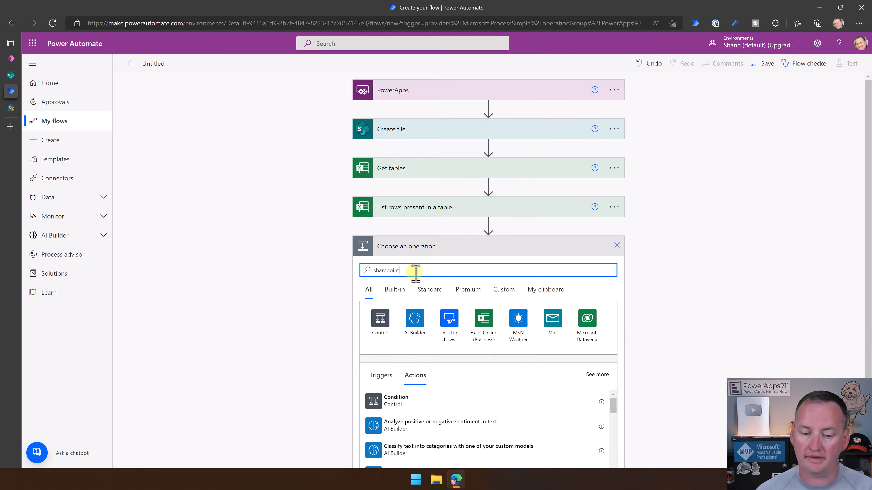
{"action": "scroll", "coordinate": [416, 320], "scroll_direction": "down", "scroll_amount": 2}
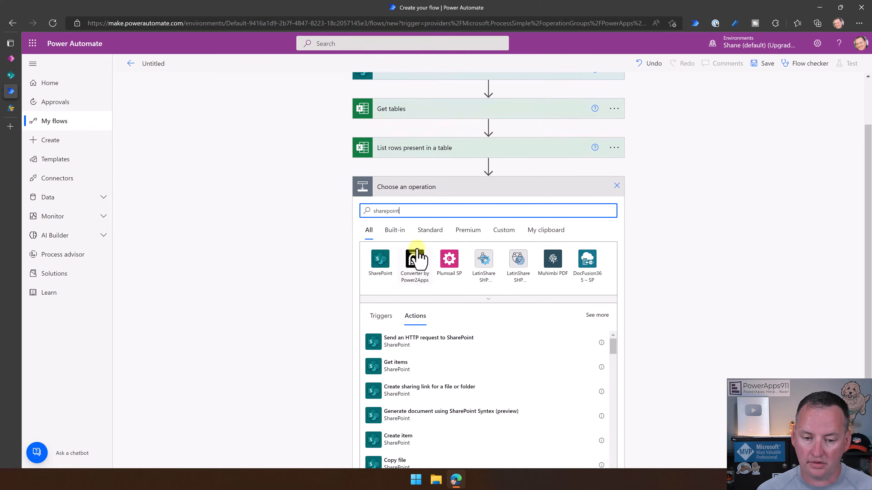
{"action": "type", "text": "sharepoint create"}
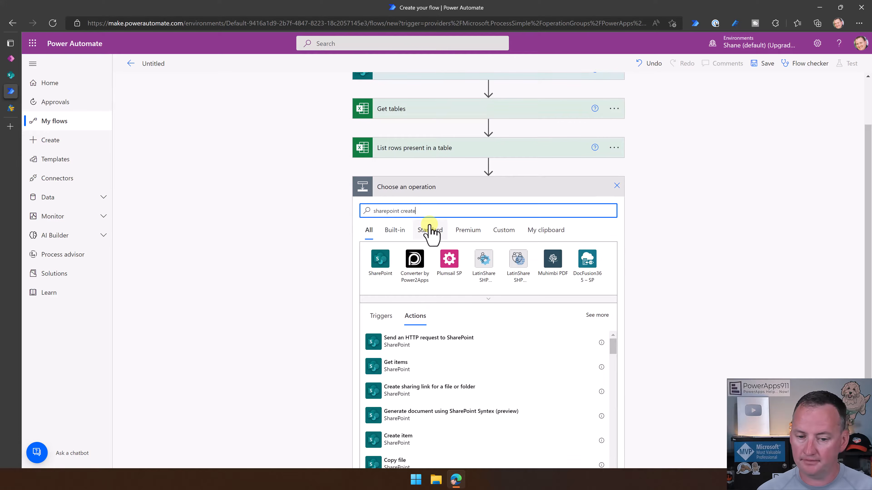
{"action": "type", "text": " item"}
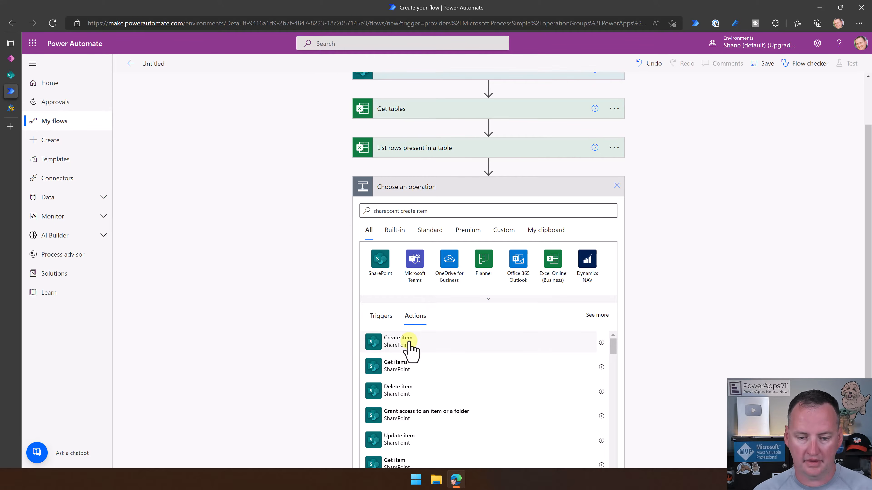
{"action": "left_click", "coordinate": [406, 341]}
Set the Create item site address to PowerApps Videos and its list name to Sales History.
{"action": "left_click", "coordinate": [610, 268]}
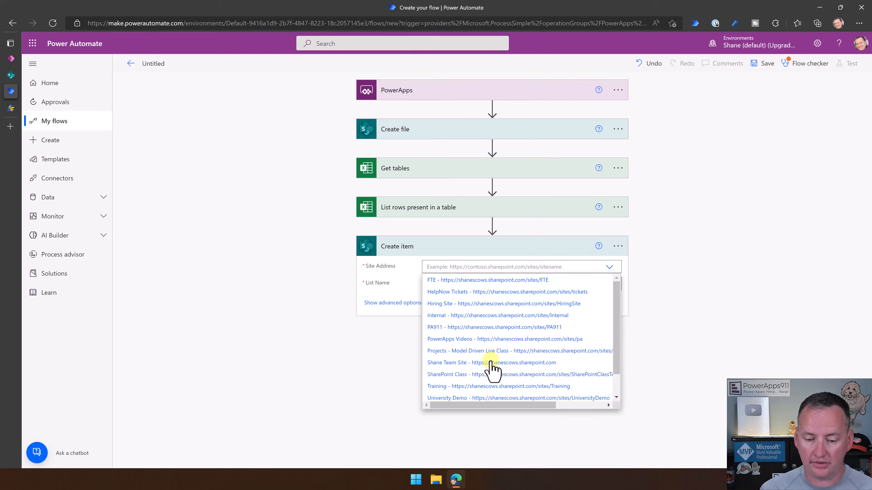
{"action": "left_click", "coordinate": [497, 342]}
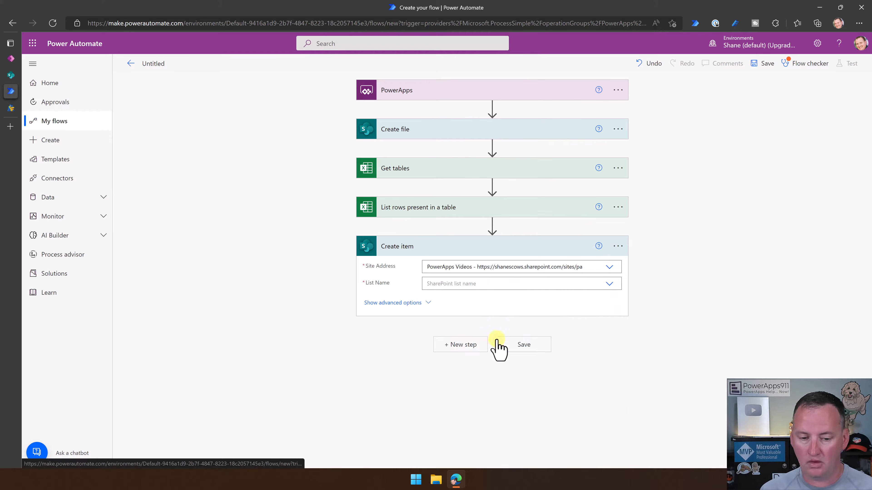
{"action": "left_click", "coordinate": [608, 284]}
{"action": "left_click_drag", "start_coordinate": [620, 303], "coordinate": [616, 389]}
{"action": "left_click", "coordinate": [444, 344]}
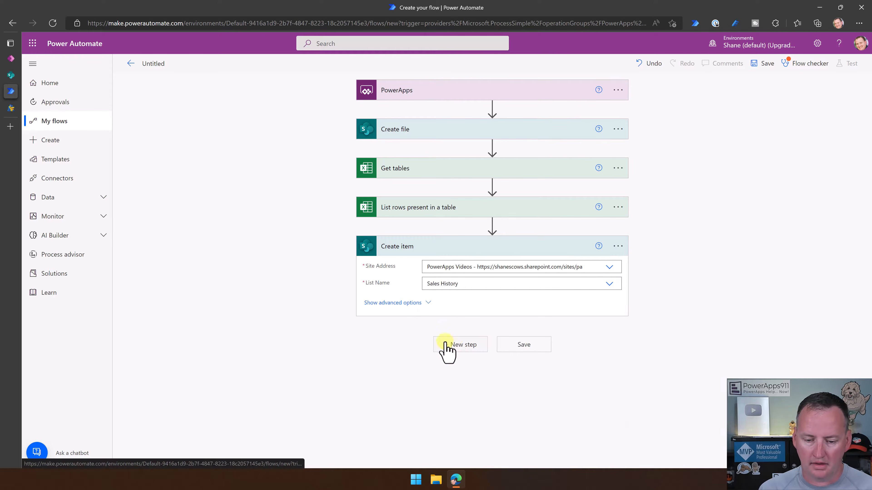
Switch to SharePoint and open the Sales History list settings to examine the column types.
{"action": "left_click", "coordinate": [10, 75]}
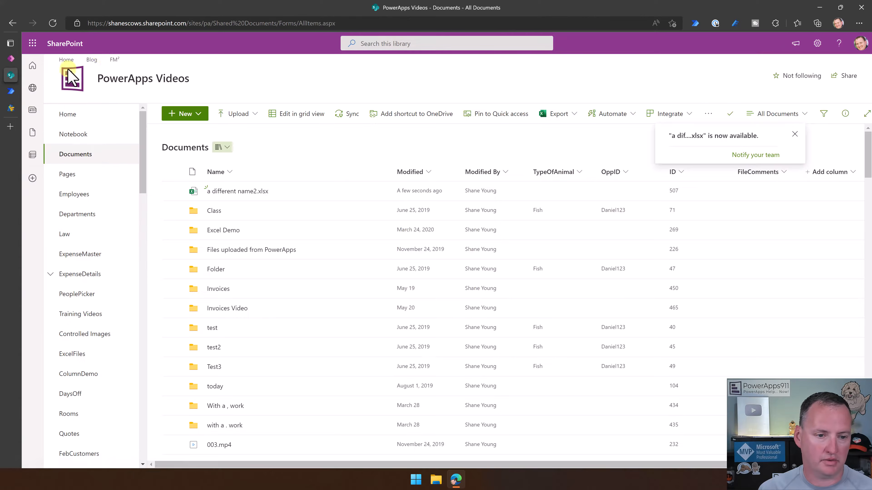
{"action": "left_click", "coordinate": [12, 23]}
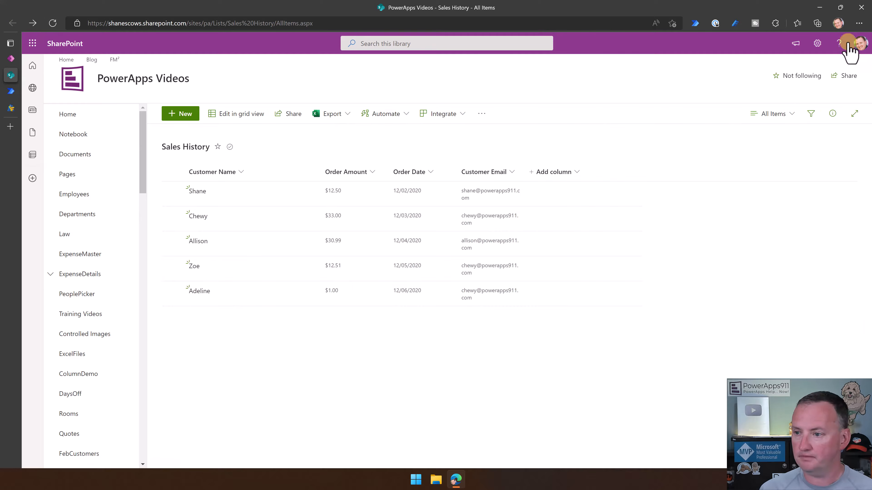
{"action": "left_click", "coordinate": [817, 43]}
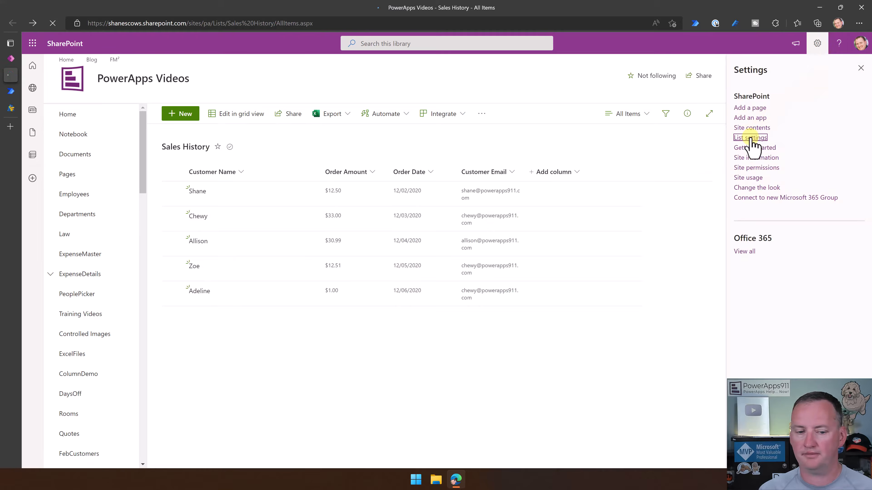
{"action": "left_click", "coordinate": [752, 137]}
{"action": "scroll", "coordinate": [343, 311], "scroll_direction": "down", "scroll_amount": 3}
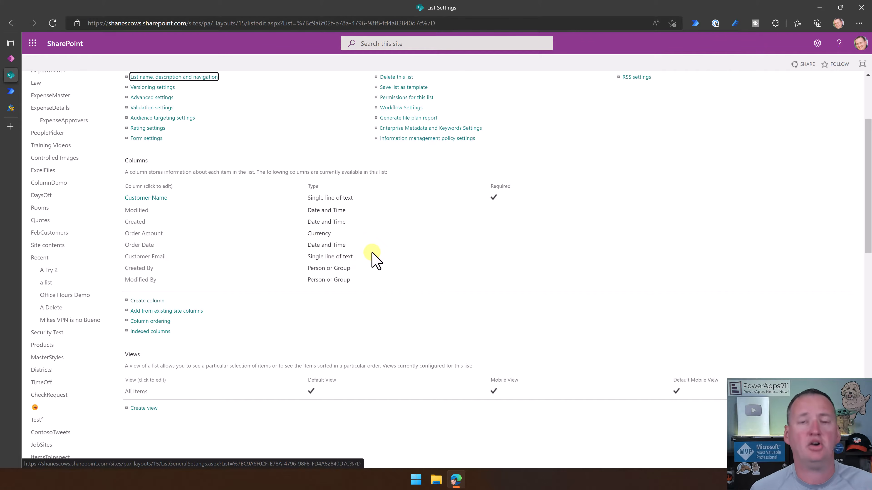
Return to the flow in Power Automate and fill Customer Name with the Name value from List rows present in a table.
{"action": "left_click", "coordinate": [13, 91]}
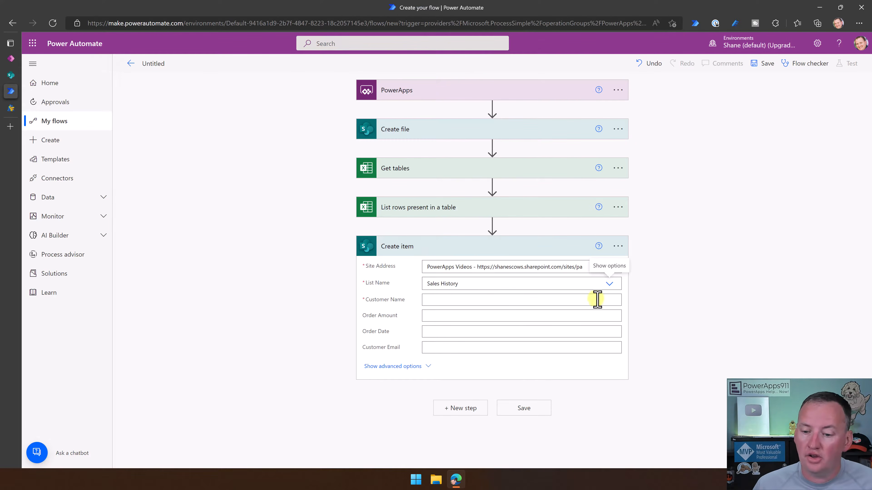
{"action": "left_click", "coordinate": [533, 300]}
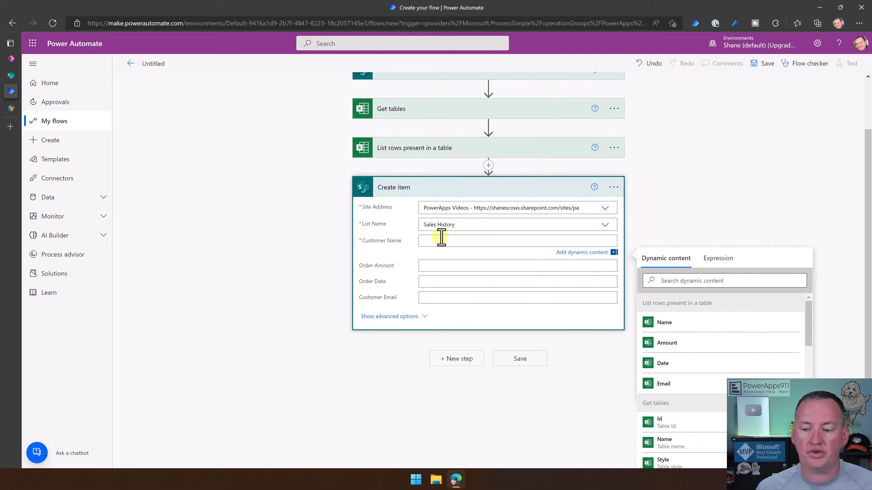
{"action": "left_click", "coordinate": [675, 330]}
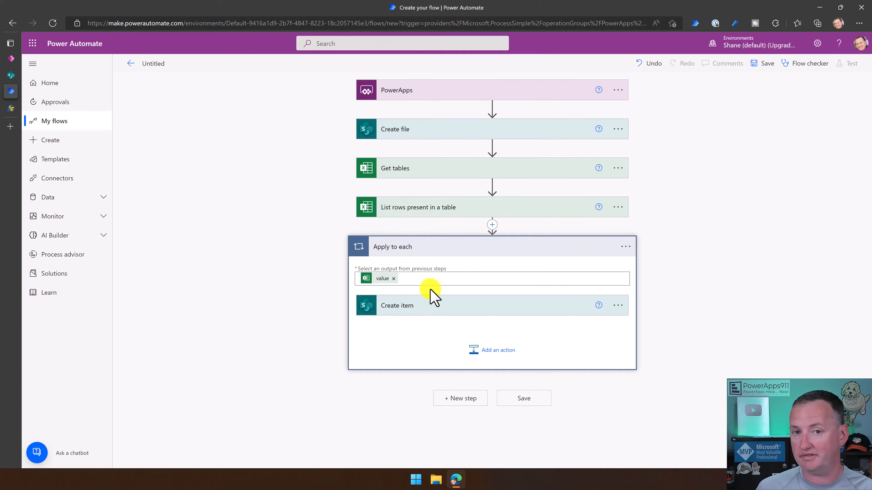
Reopen Create item inside Apply to each and fill Order Date with Date and Customer Email with Email from the Excel rows.
{"action": "left_click", "coordinate": [456, 303]}
{"action": "scroll", "coordinate": [412, 326], "scroll_direction": "down", "scroll_amount": 3}
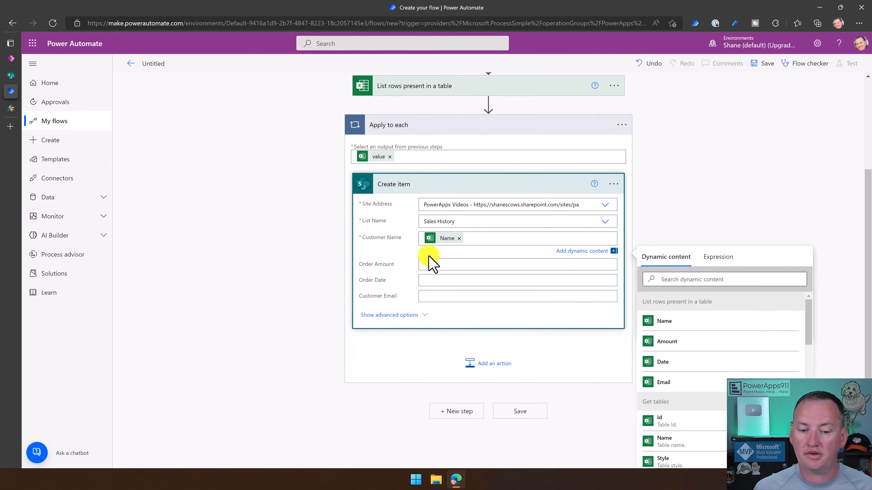
{"action": "left_click", "coordinate": [451, 264]}
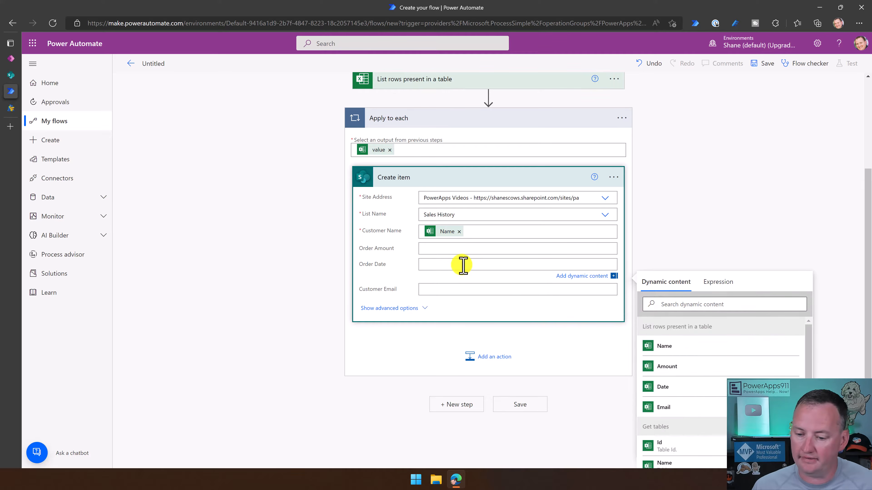
{"action": "left_click", "coordinate": [666, 389]}
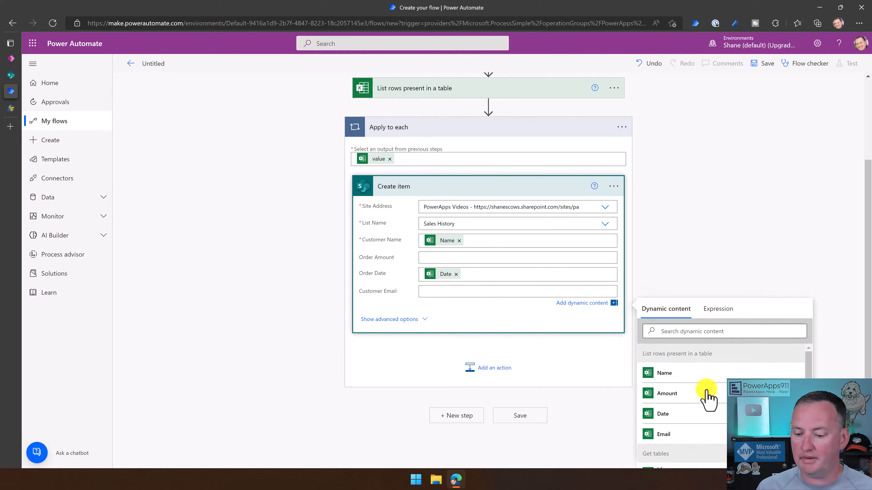
{"action": "left_click", "coordinate": [666, 435]}
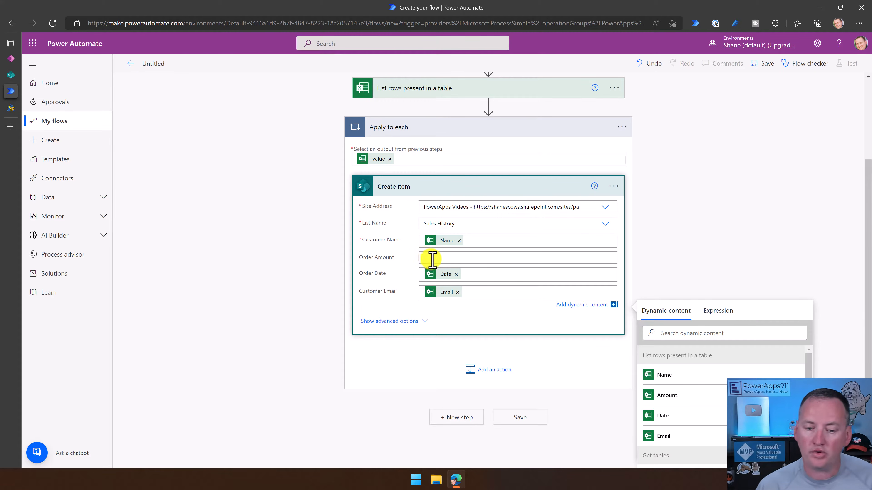
Fill the Create item Order Amount with the Amount value from List rows present in a table.
{"action": "left_click", "coordinate": [434, 259]}
{"action": "left_click", "coordinate": [684, 299]}
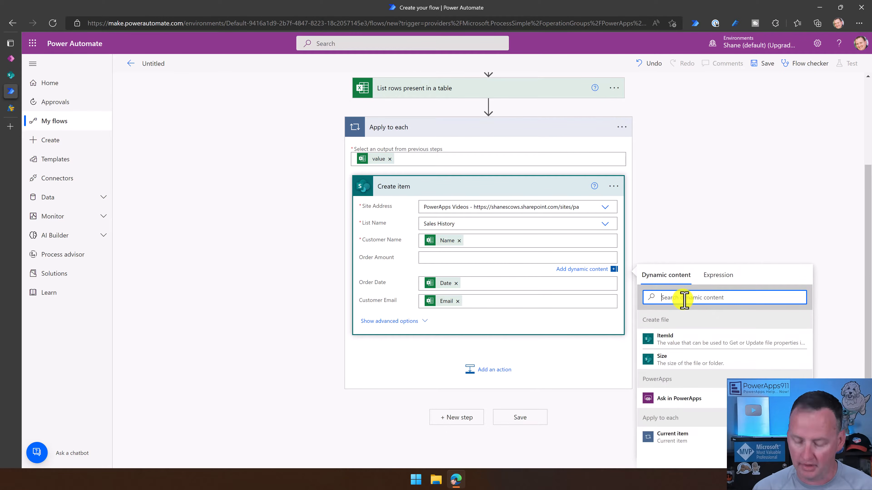
{"action": "type", "text": "amount"}
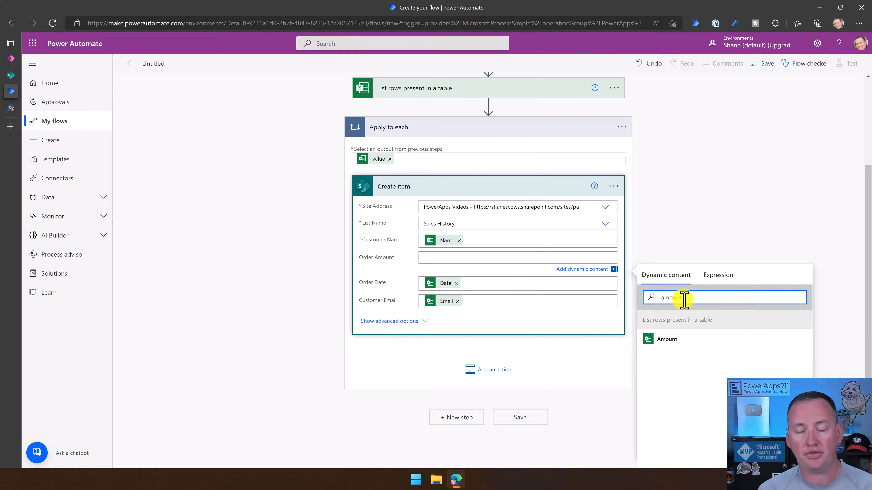
{"action": "left_click", "coordinate": [670, 345]}
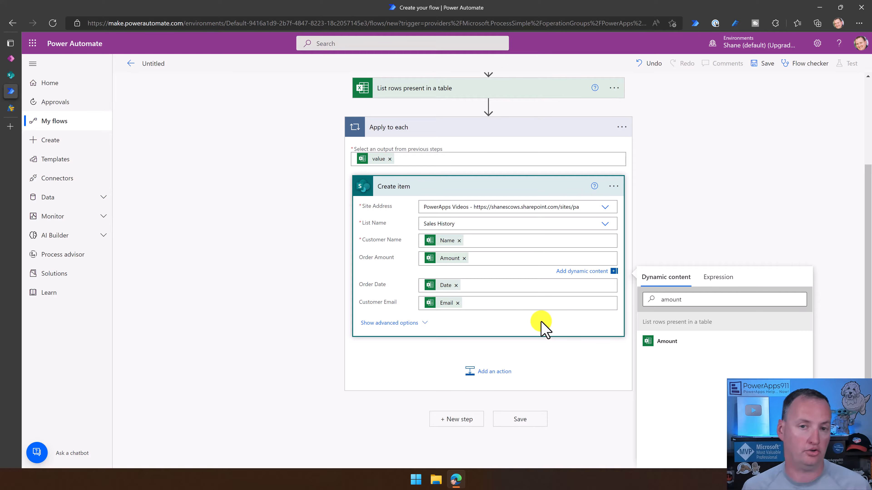
{"action": "scroll", "coordinate": [639, 258], "scroll_direction": "up", "scroll_amount": 3}
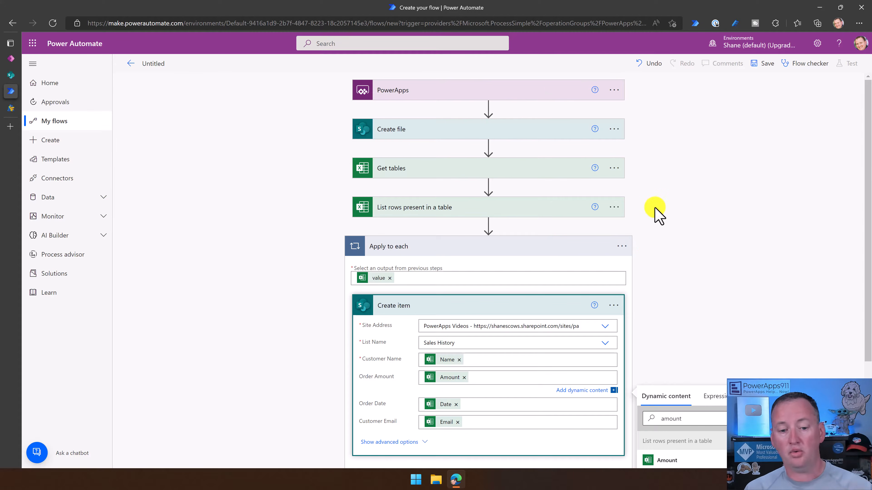
{"action": "scroll", "coordinate": [653, 209], "scroll_direction": "down", "scroll_amount": 2}
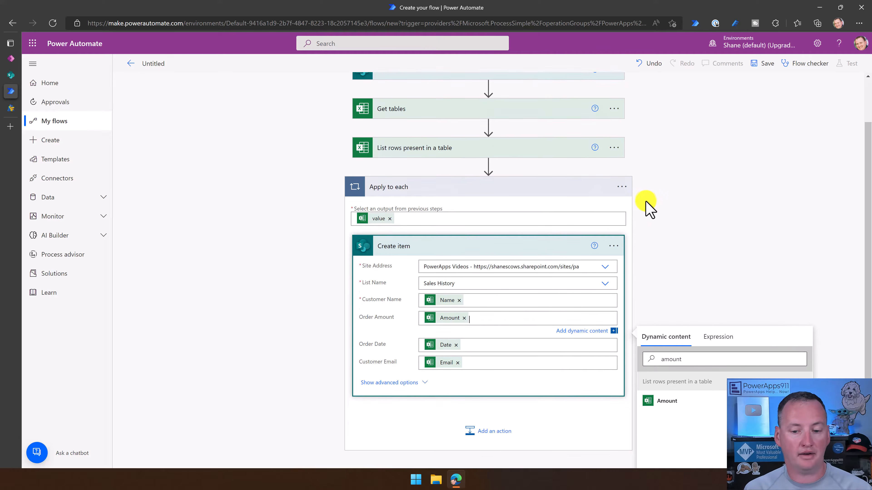
{"action": "left_click", "coordinate": [675, 215]}
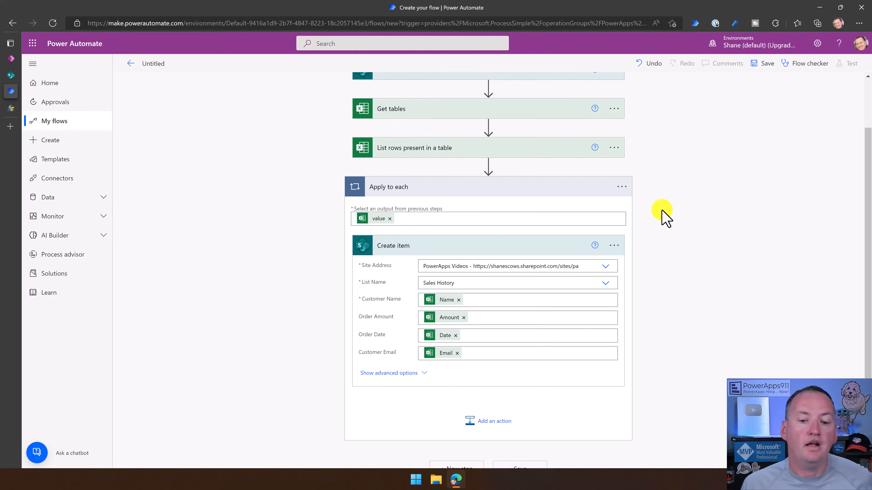
Replace the hard-coded file in Get tables with the Id output of Create file.
{"action": "scroll", "coordinate": [673, 254], "scroll_direction": "up", "scroll_amount": 2}
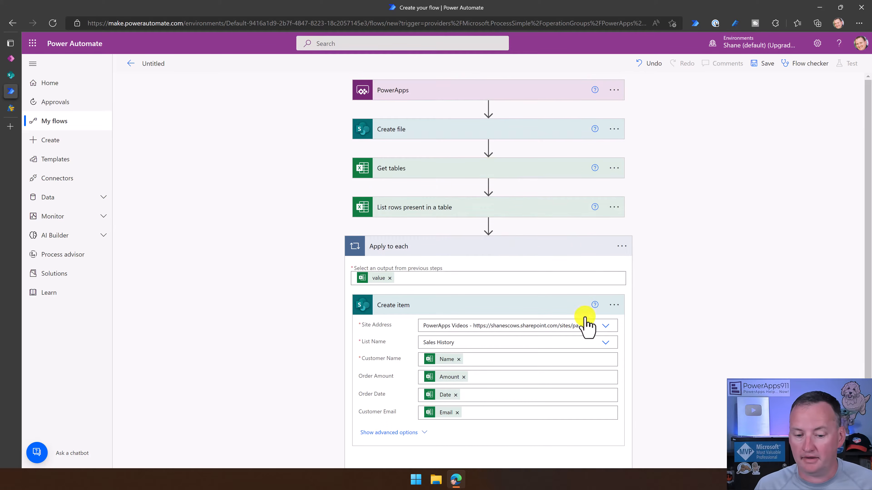
{"action": "scroll", "coordinate": [488, 350], "scroll_direction": "down", "scroll_amount": 2}
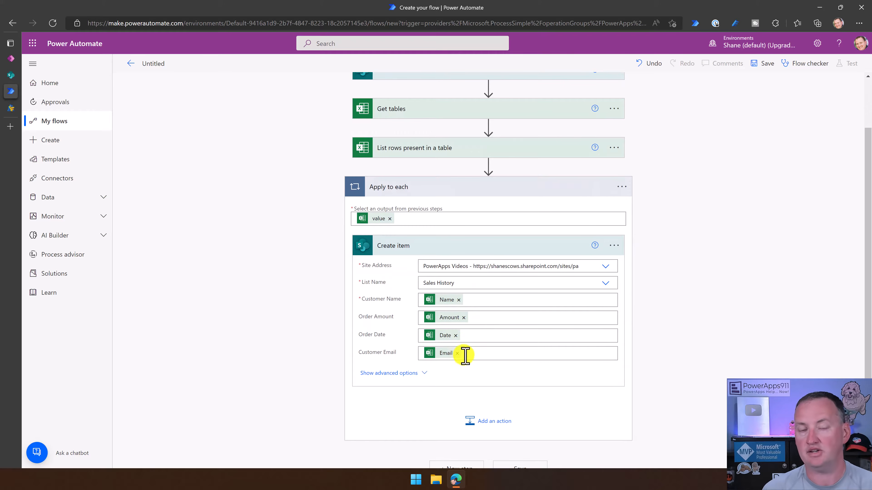
{"action": "scroll", "coordinate": [469, 331], "scroll_direction": "up", "scroll_amount": 2}
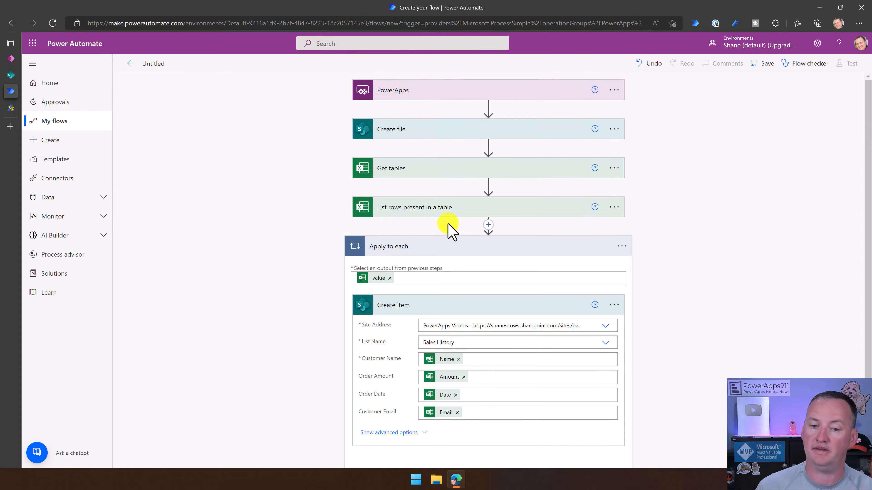
{"action": "left_click", "coordinate": [499, 168]}
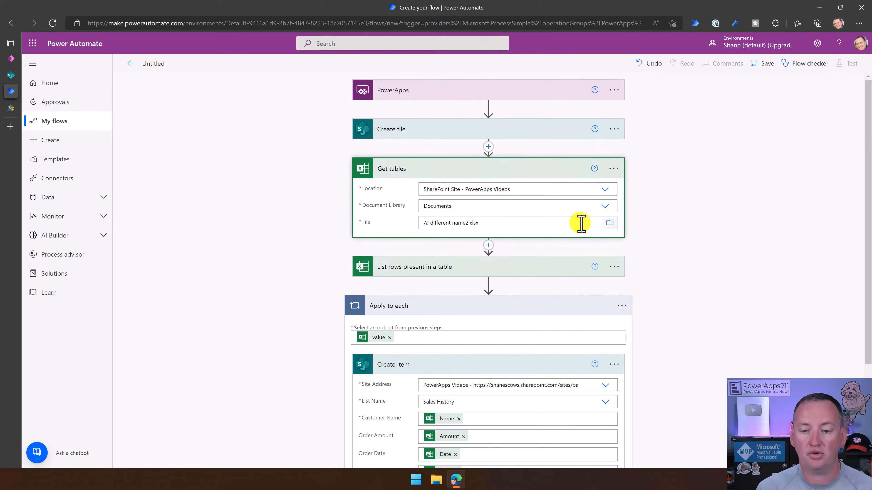
{"action": "left_click", "coordinate": [554, 224]}
{"action": "left_click_drag", "start_coordinate": [554, 223], "coordinate": [415, 239]}
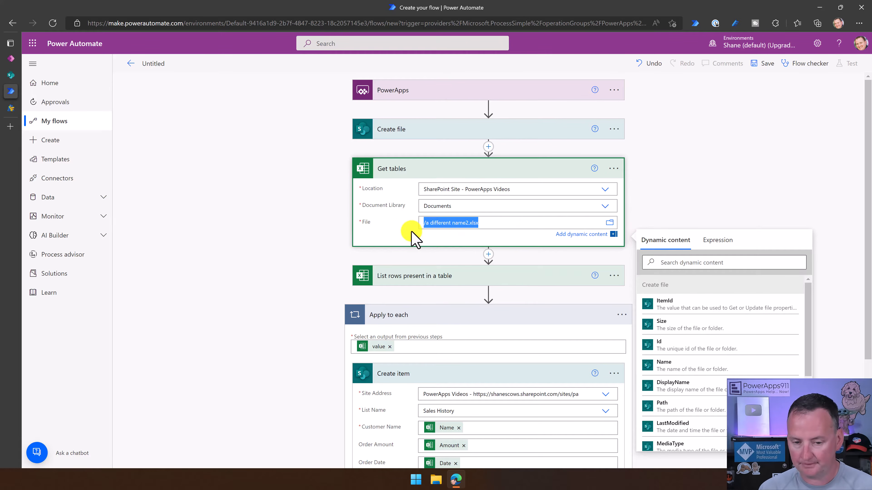
{"action": "key", "text": "BackSpace"}
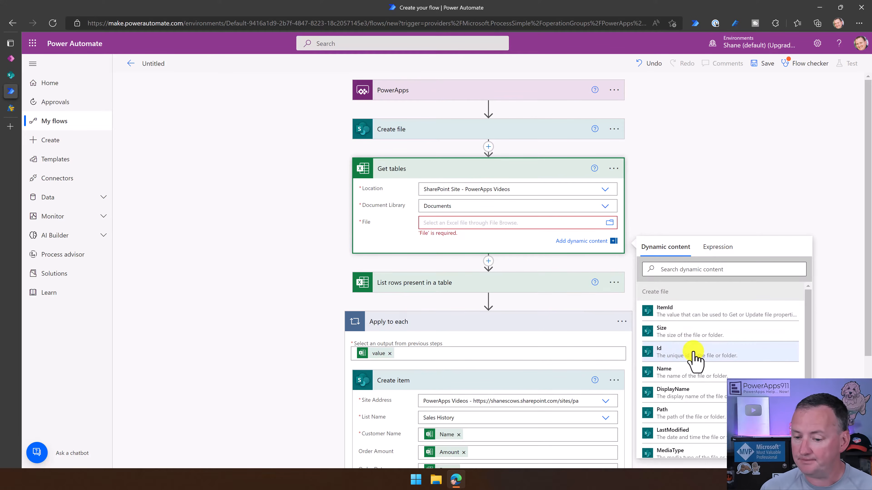
{"action": "scroll", "coordinate": [699, 354], "scroll_direction": "down", "scroll_amount": 2}
{"action": "scroll", "coordinate": [688, 327], "scroll_direction": "up", "scroll_amount": 1}
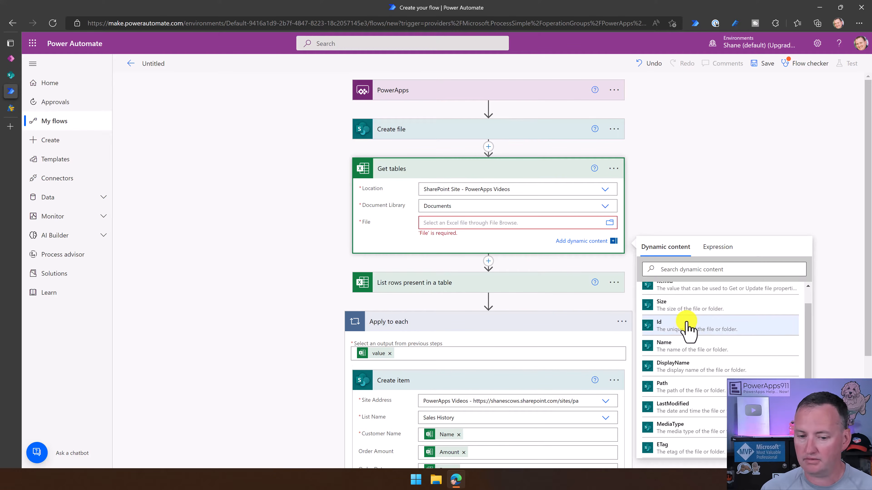
{"action": "left_click", "coordinate": [686, 324]}
Set the File of List rows present in a table to the Create file Id, and clear its Table for a custom value.
{"action": "left_click", "coordinate": [472, 283]}
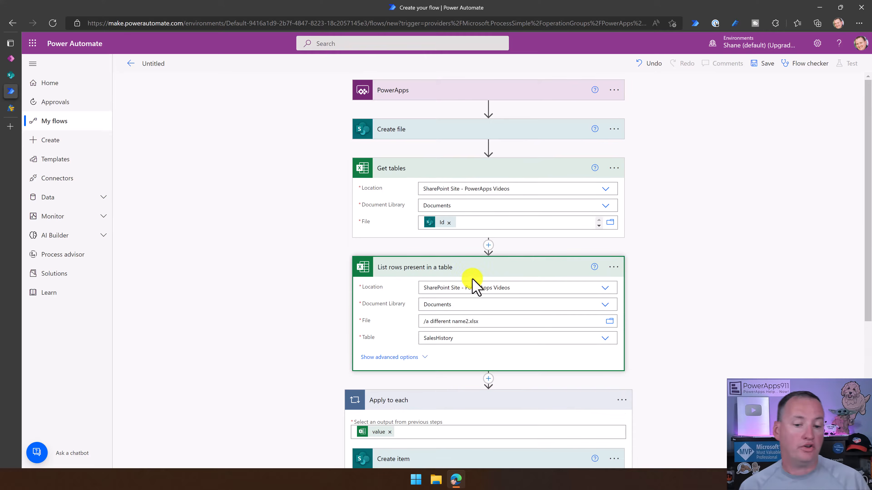
{"action": "scroll", "coordinate": [490, 267], "scroll_direction": "down", "scroll_amount": 3}
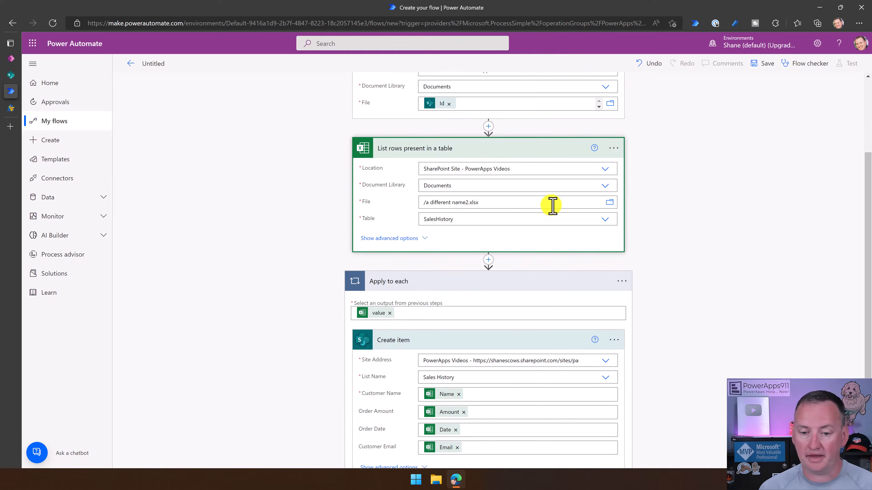
{"action": "left_click_drag", "start_coordinate": [550, 203], "coordinate": [330, 208]}
{"action": "key", "text": "BackSpace"}
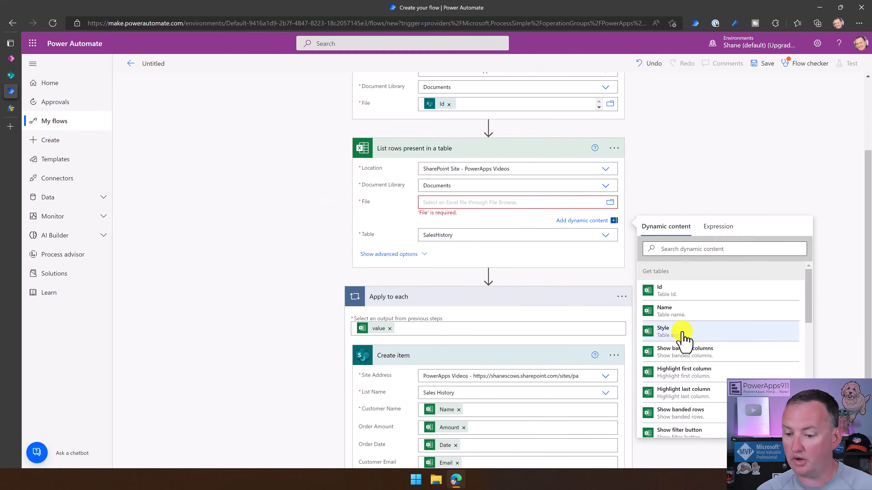
{"action": "scroll", "coordinate": [721, 309], "scroll_direction": "down", "scroll_amount": 2}
{"action": "scroll", "coordinate": [730, 314], "scroll_direction": "down", "scroll_amount": 4}
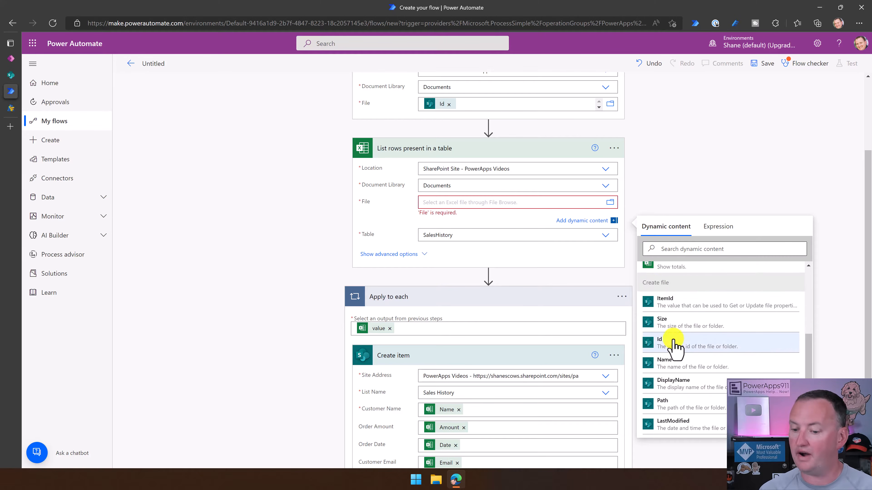
{"action": "left_click", "coordinate": [673, 347]}
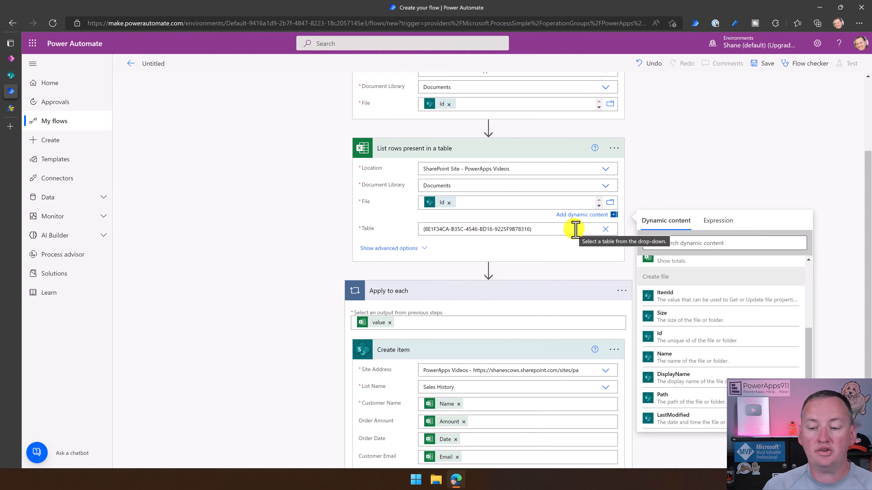
{"action": "left_click", "coordinate": [604, 229]}
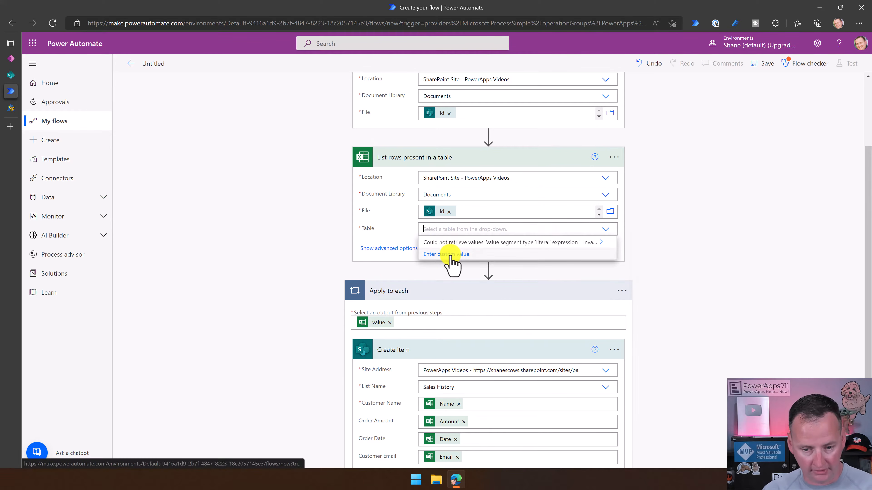
{"action": "left_click", "coordinate": [448, 255]}
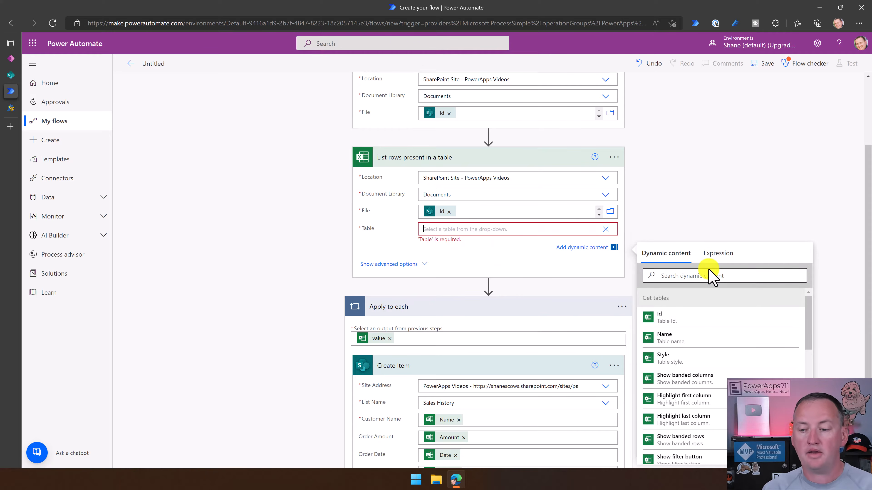
Try filling the Table of List rows present in a table with the Name output of Get tables.
{"action": "scroll", "coordinate": [648, 259], "scroll_direction": "down", "scroll_amount": 2}
{"action": "scroll", "coordinate": [525, 244], "scroll_direction": "up", "scroll_amount": 3}
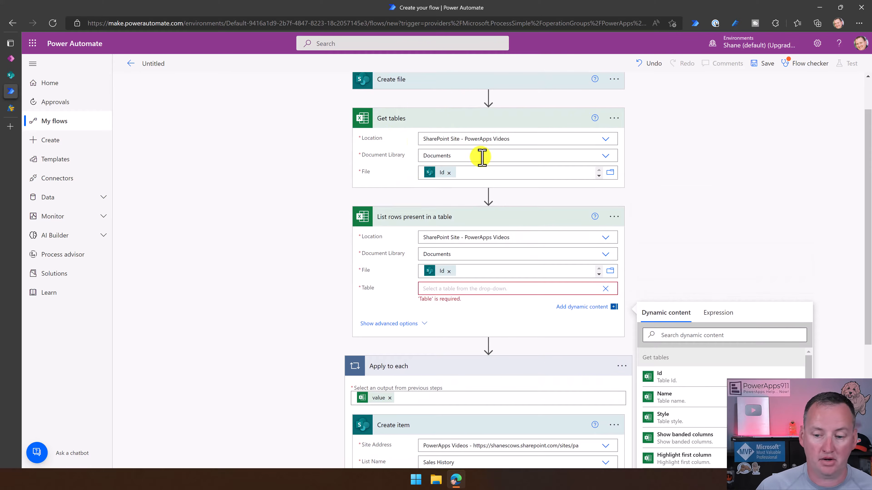
{"action": "scroll", "coordinate": [481, 156], "scroll_direction": "down", "scroll_amount": 3}
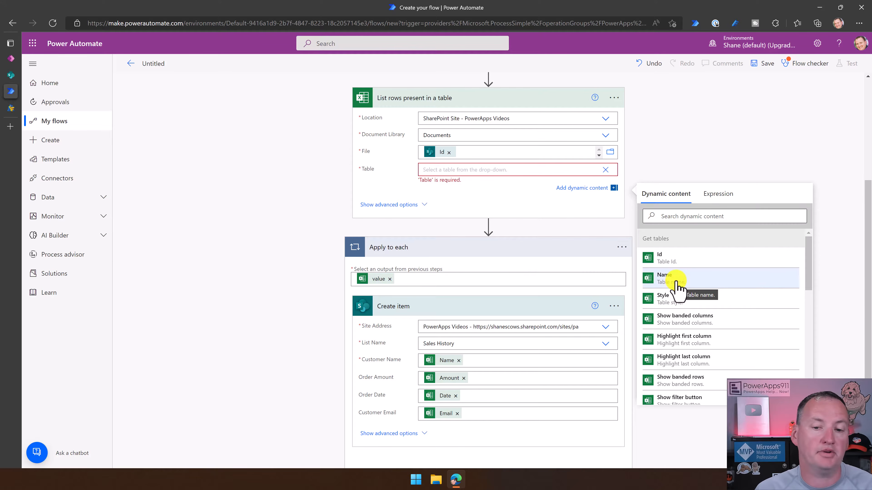
{"action": "left_click", "coordinate": [665, 273]}
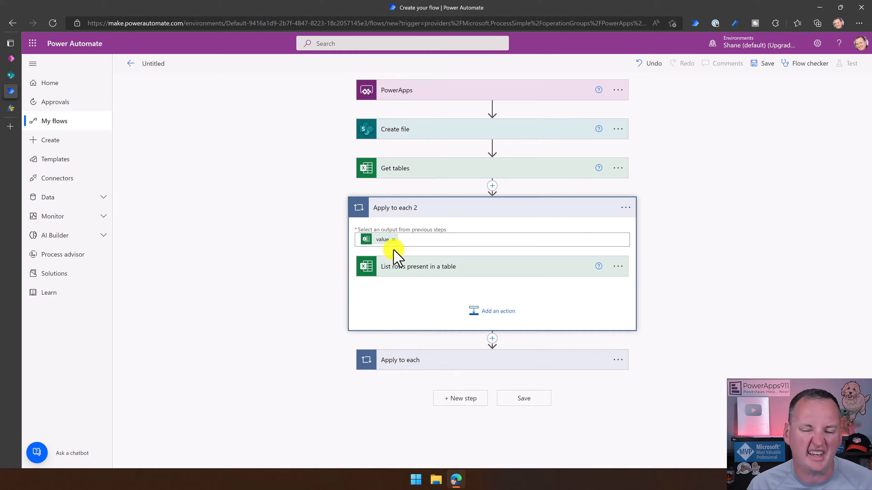
Remove the Name value from Table and move List rows present in a table out of the loop, directly below Get tables.
{"action": "left_click", "coordinate": [472, 270]}
{"action": "left_click", "coordinate": [473, 337]}
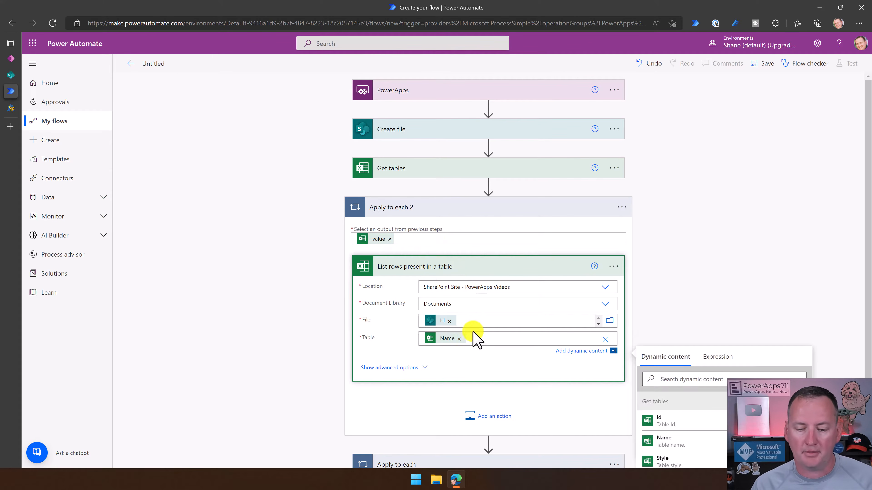
{"action": "left_click", "coordinate": [460, 339]}
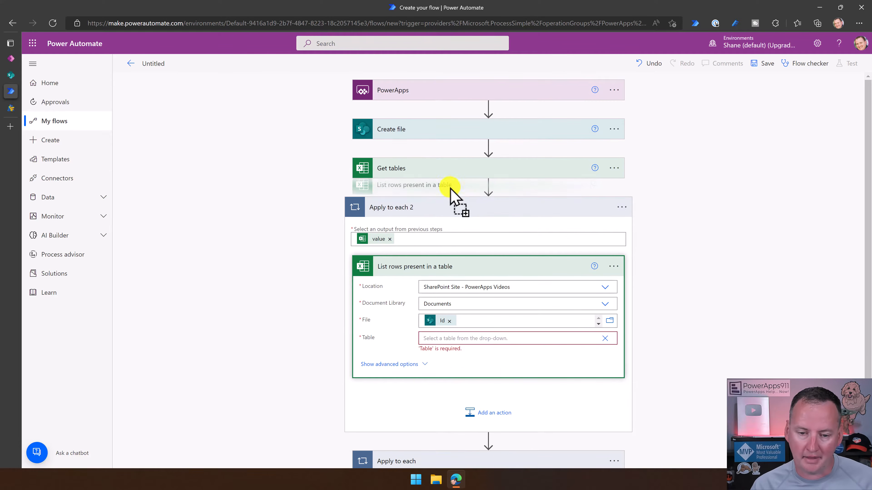
{"action": "left_click_drag", "start_coordinate": [451, 197], "coordinate": [452, 196]}
Delete the emptied Apply to each 2 loop from the flow.
{"action": "left_click", "coordinate": [613, 347]}
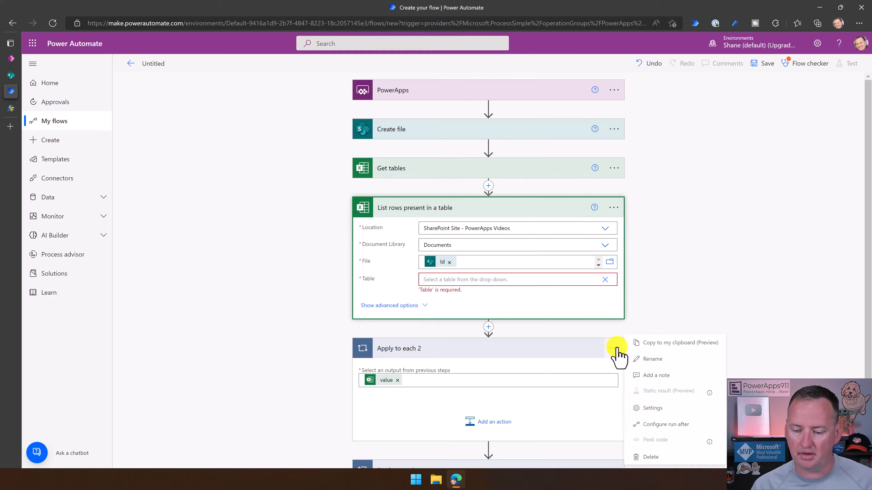
{"action": "left_click", "coordinate": [651, 457]}
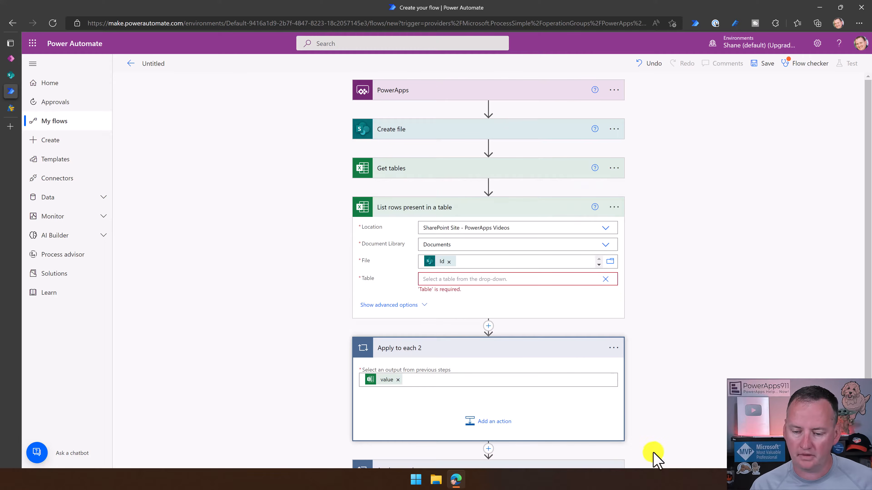
{"action": "left_click", "coordinate": [447, 275]}
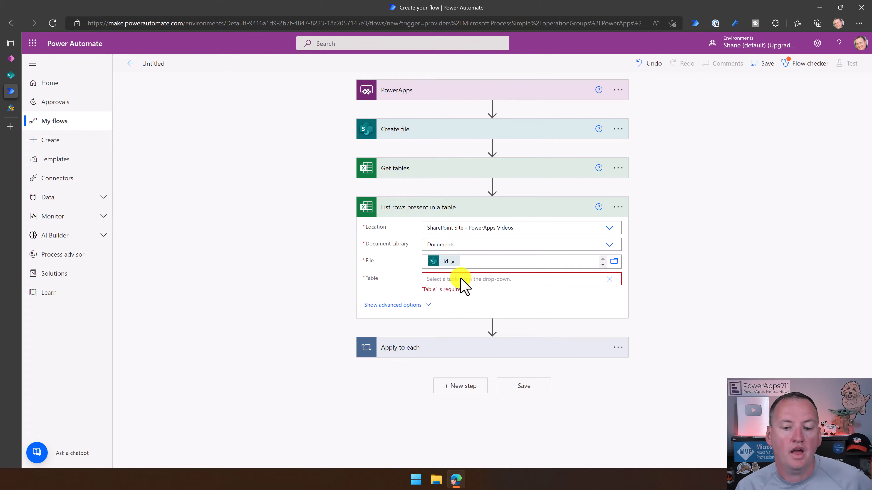
Set the Table of List rows present in a table to the expression first(outputs('Get_tables')?['body/value'])?['Name'], copying the expression text before confirming.
{"action": "left_click", "coordinate": [507, 280]}
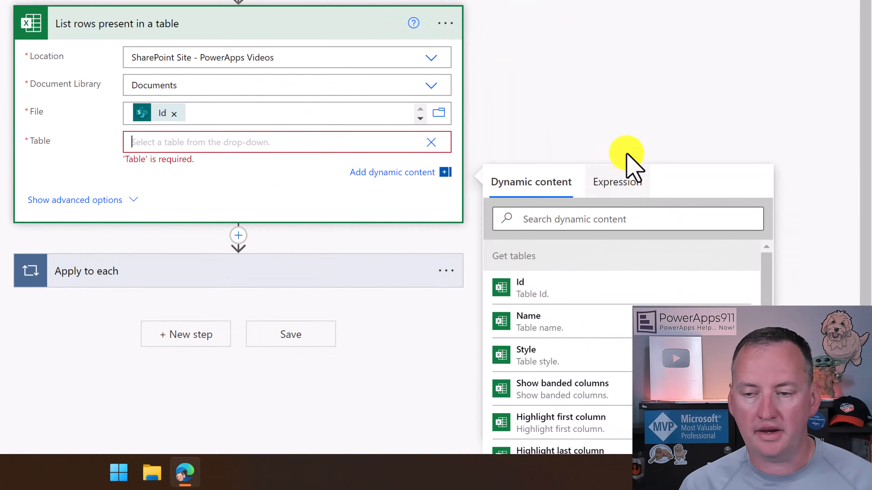
{"action": "left_click", "coordinate": [623, 110]}
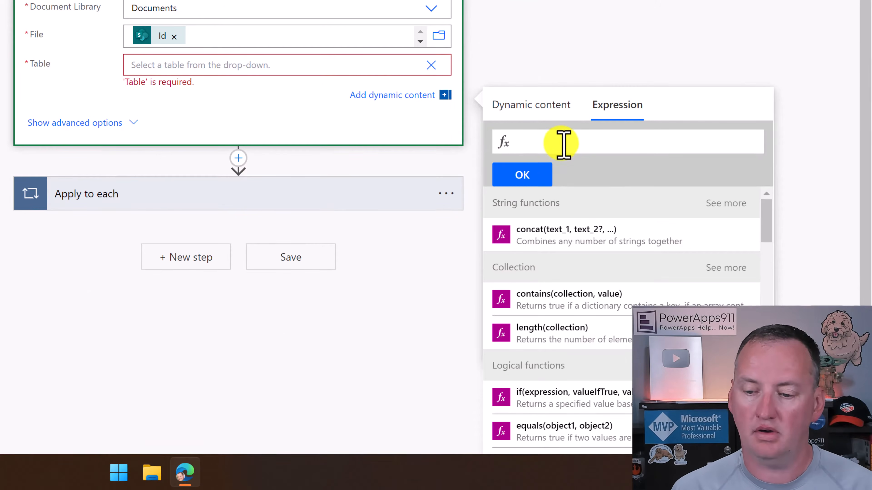
{"action": "type", "text": "first("}
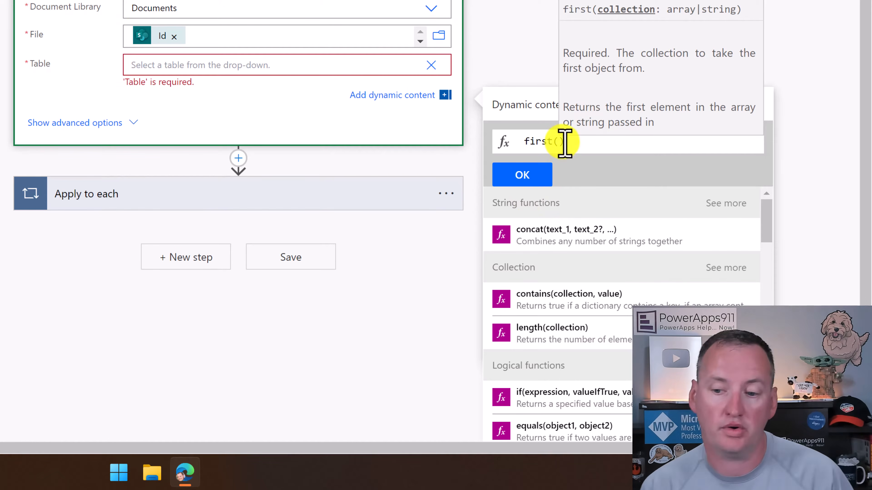
{"action": "left_click", "coordinate": [541, 104]}
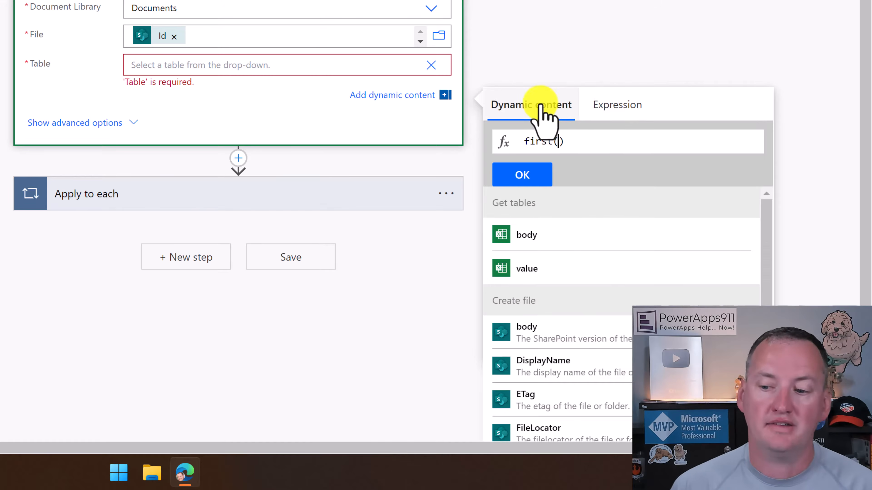
{"action": "left_click", "coordinate": [536, 270]}
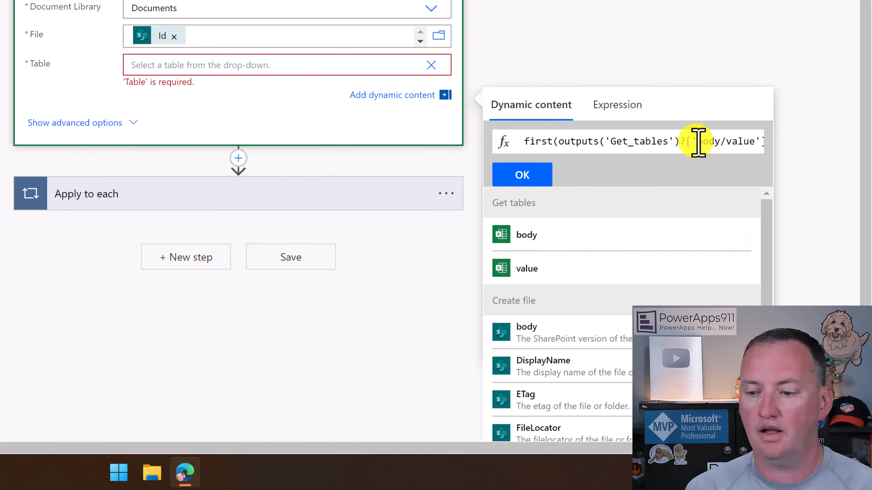
{"action": "key", "text": "End"}
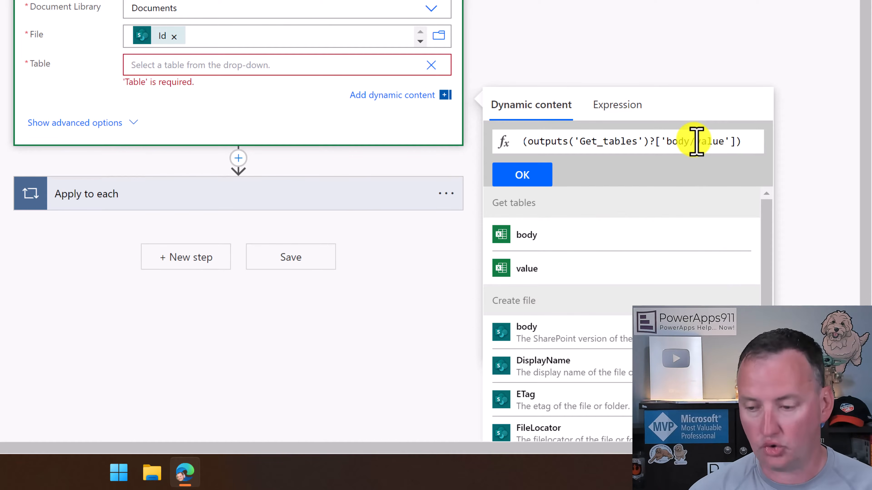
{"action": "type", "text": "?"}
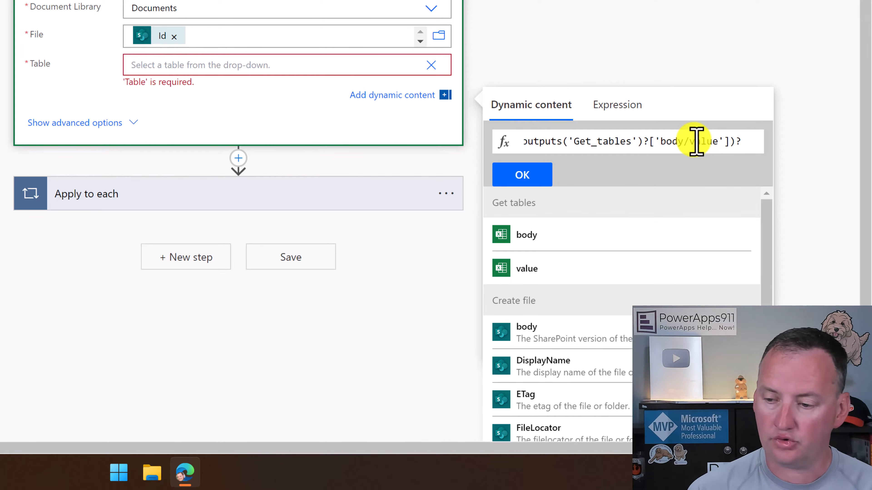
{"action": "type", "text": "['"}
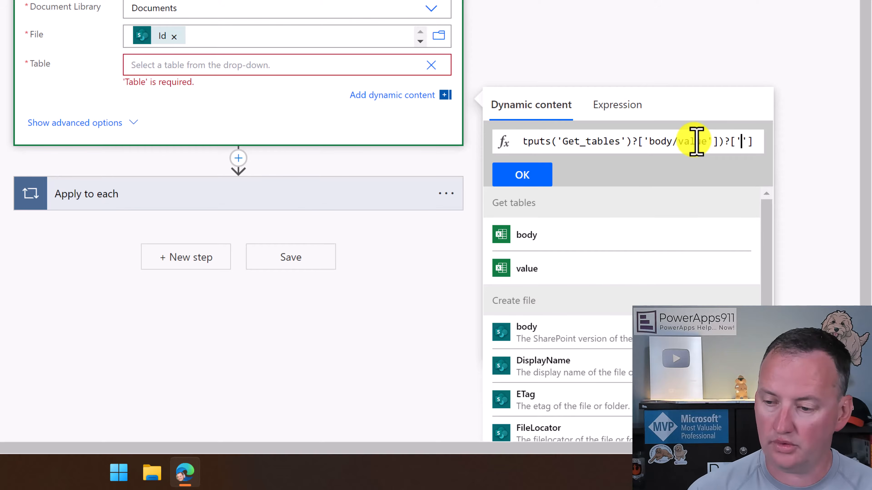
{"action": "type", "text": "Name"}
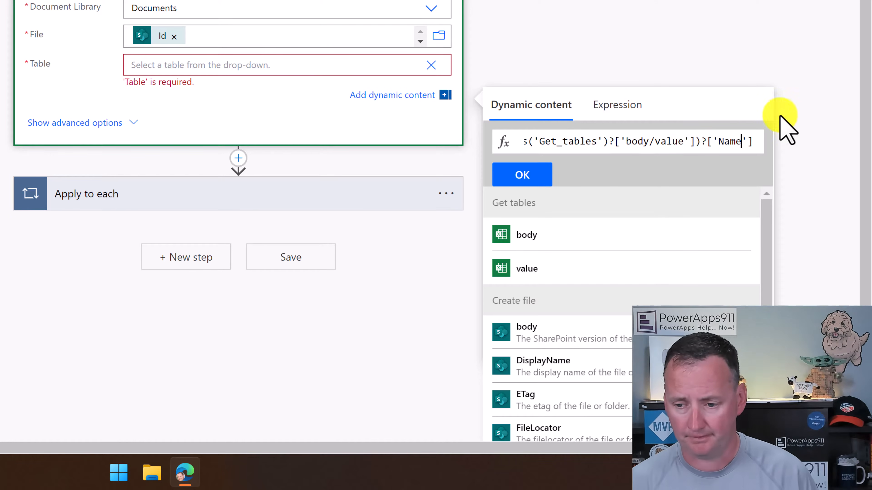
{"action": "left_click", "coordinate": [761, 146]}
{"action": "key", "text": "ctrl+a"}
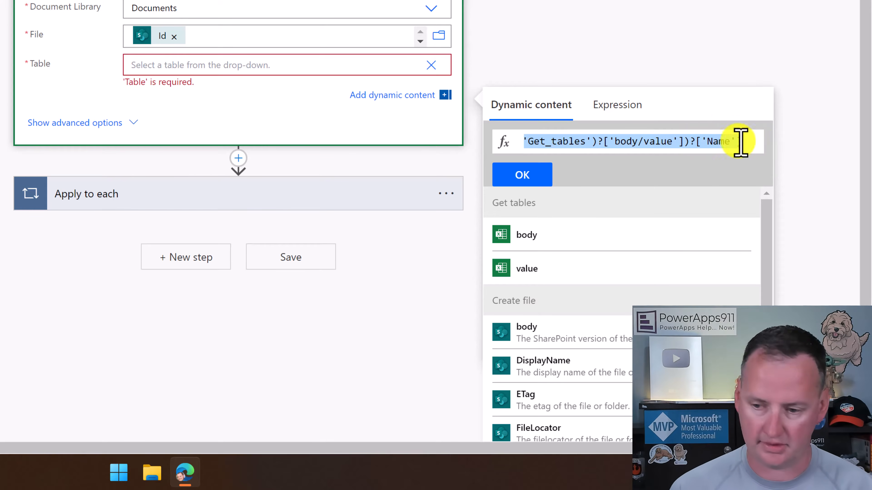
{"action": "left_click", "coordinate": [517, 188]}
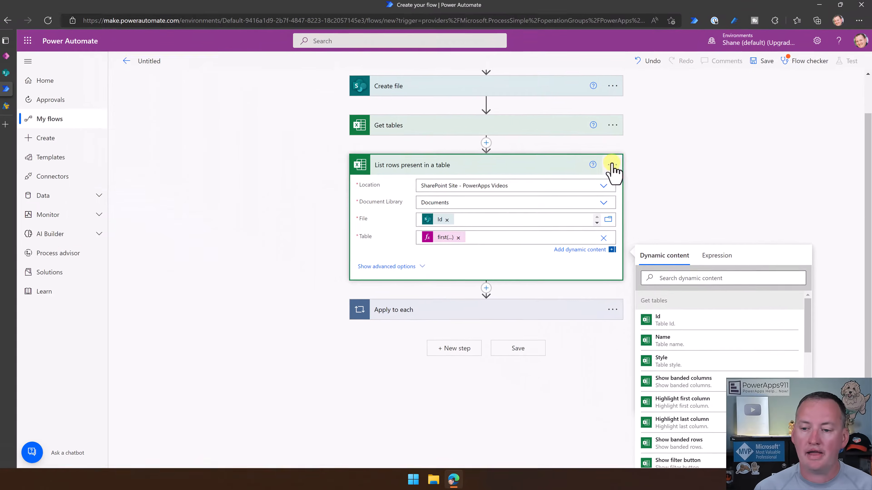
Add a note to List rows present in a table containing the expression first(outputs('Get_tables')?['body/value'])?['Name'].
{"action": "left_click", "coordinate": [614, 167]}
{"action": "left_click", "coordinate": [618, 208]}
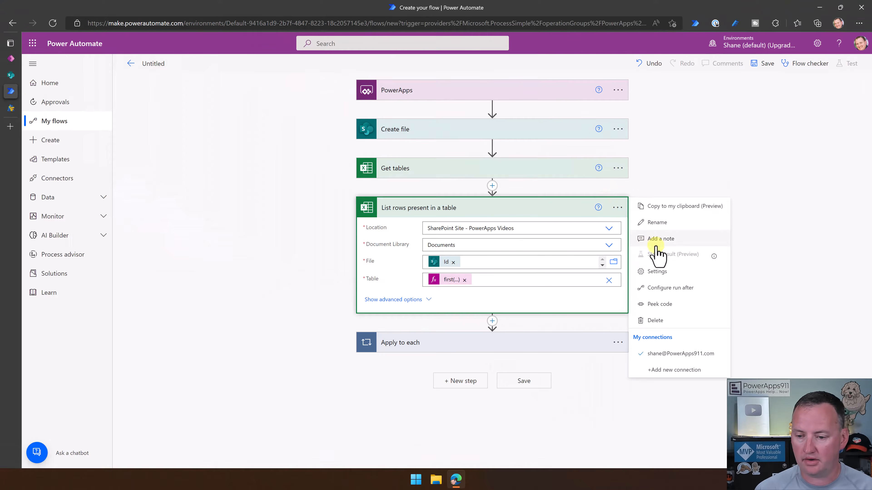
{"action": "left_click", "coordinate": [657, 241]}
{"action": "type", "text": "first(outputs('Get_tables')?['body/value'])?['Name']"}
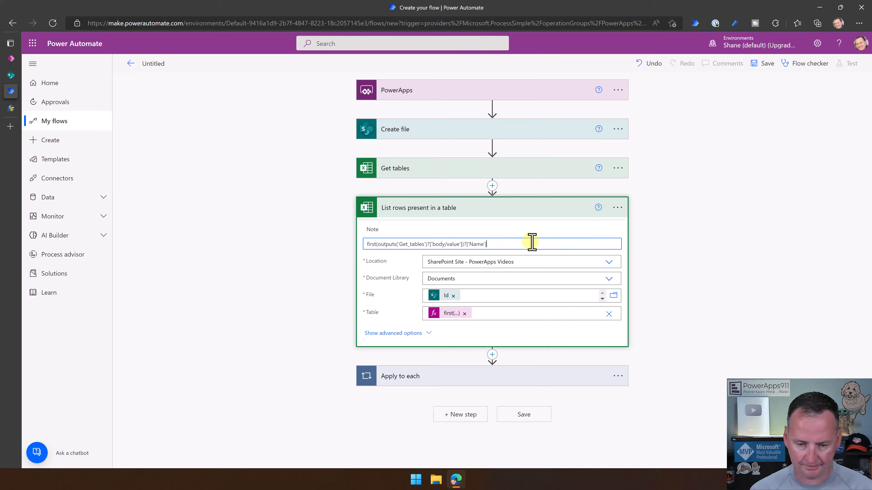
{"action": "left_click", "coordinate": [570, 226]}
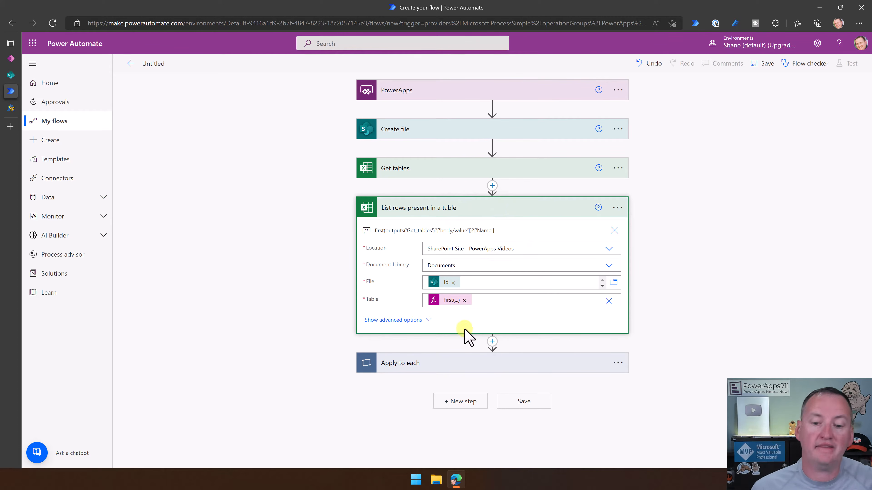
Set the advanced DateTime Format option of List rows present in a table to ISO 8601 and collapse the action.
{"action": "left_click", "coordinate": [429, 321]}
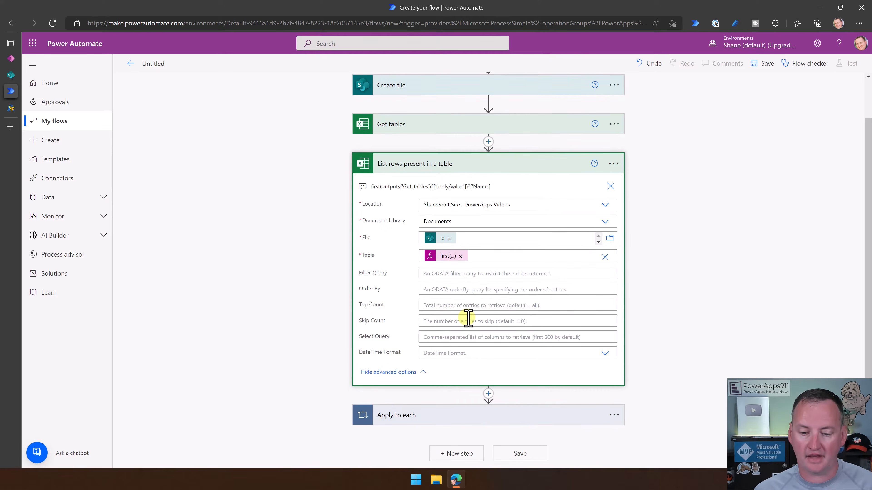
{"action": "left_click", "coordinate": [599, 357]}
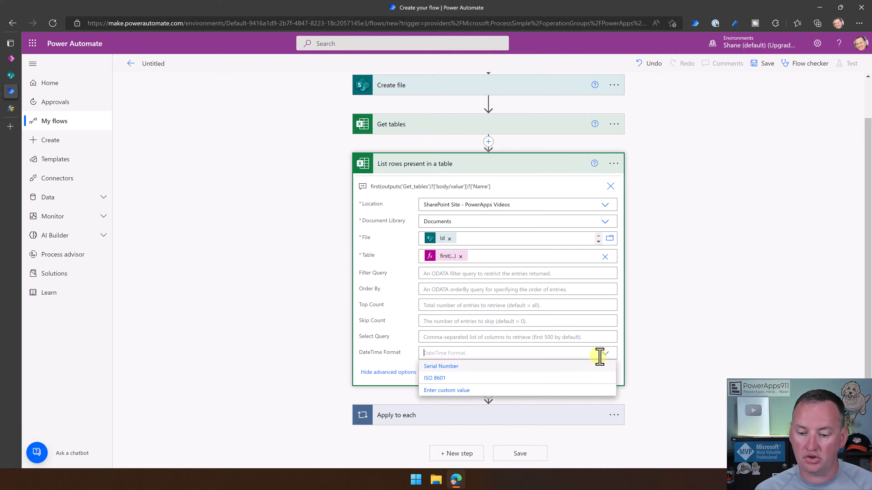
{"action": "left_click", "coordinate": [455, 378]}
{"action": "left_click", "coordinate": [535, 168]}
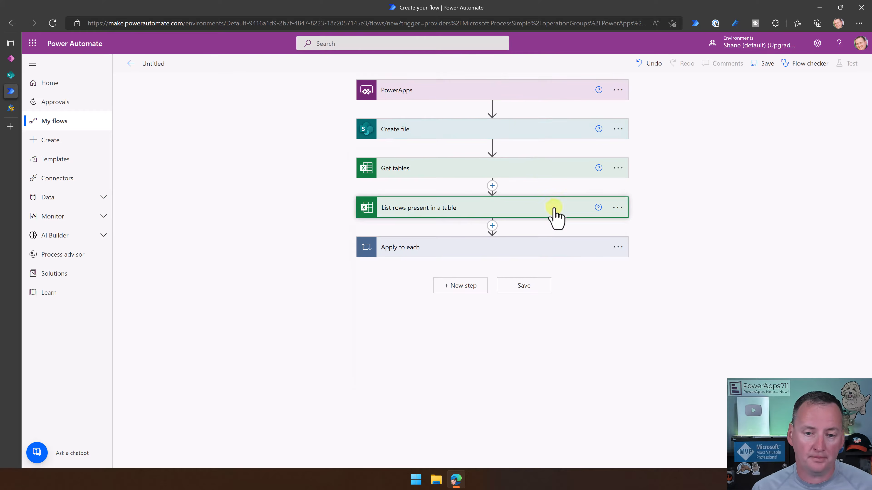
Expand Apply to each and its Create item action to review the Sales History field mappings.
{"action": "left_click", "coordinate": [493, 248]}
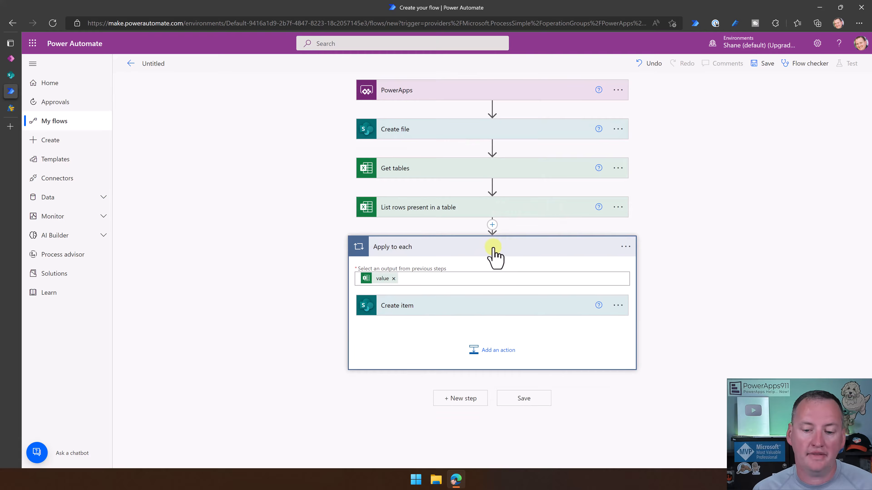
{"action": "left_click", "coordinate": [466, 307]}
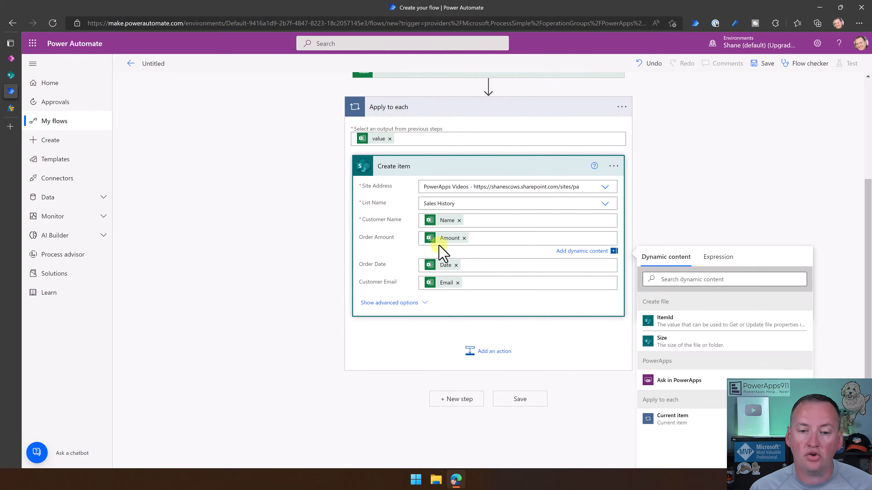
{"action": "scroll", "coordinate": [461, 259], "scroll_direction": "up", "scroll_amount": 2}
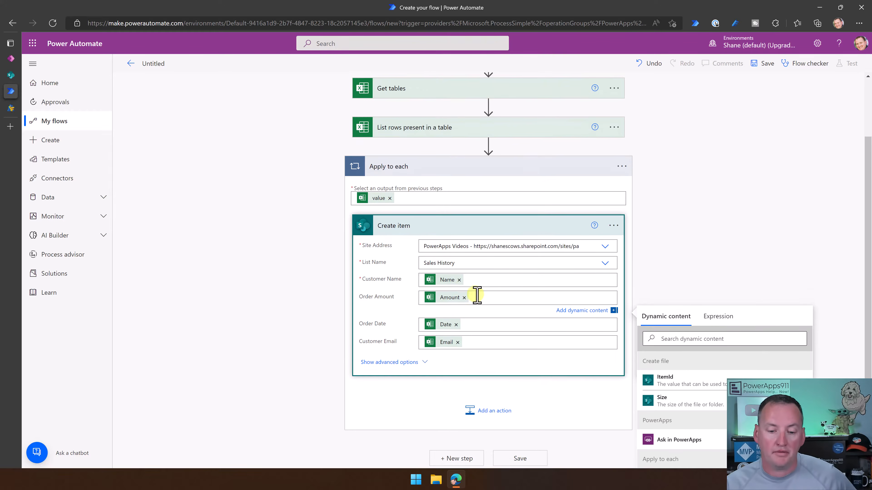
{"action": "scroll", "coordinate": [476, 296], "scroll_direction": "down", "scroll_amount": 2}
Add a Compose action below Create item in the loop and browse the dynamic content available for its Inputs.
{"action": "left_click", "coordinate": [491, 352]}
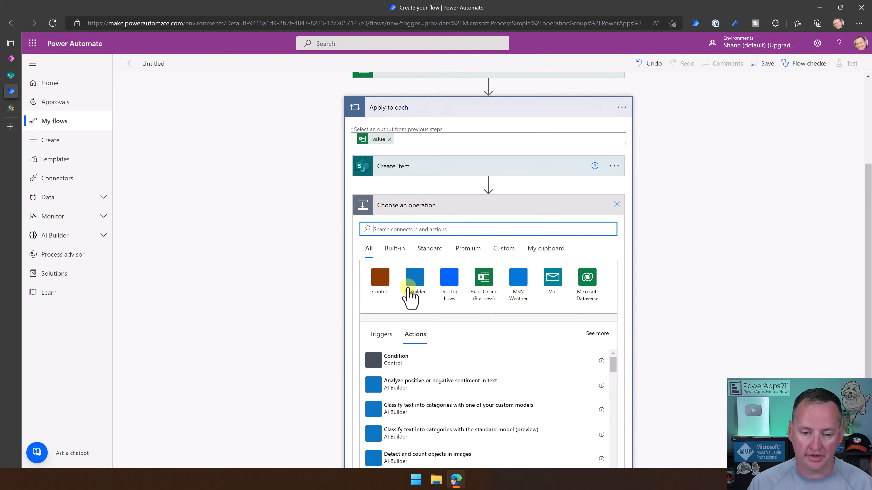
{"action": "type", "text": "compose"}
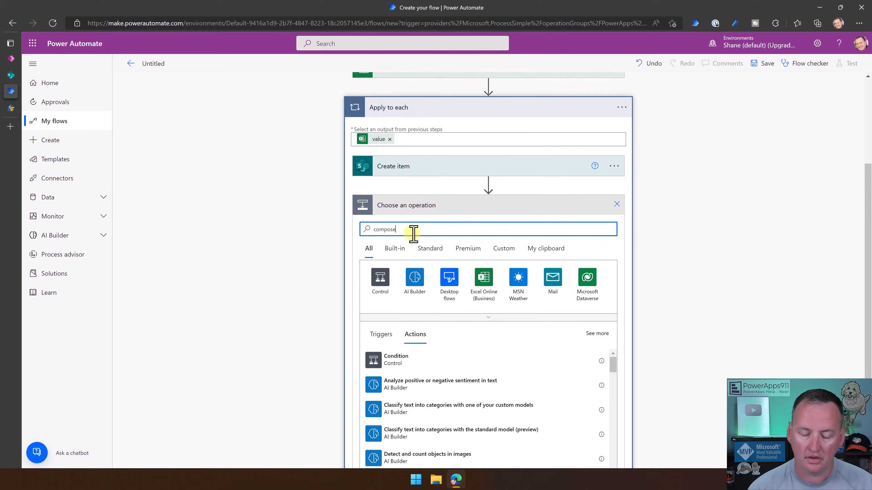
{"action": "left_click", "coordinate": [371, 363]}
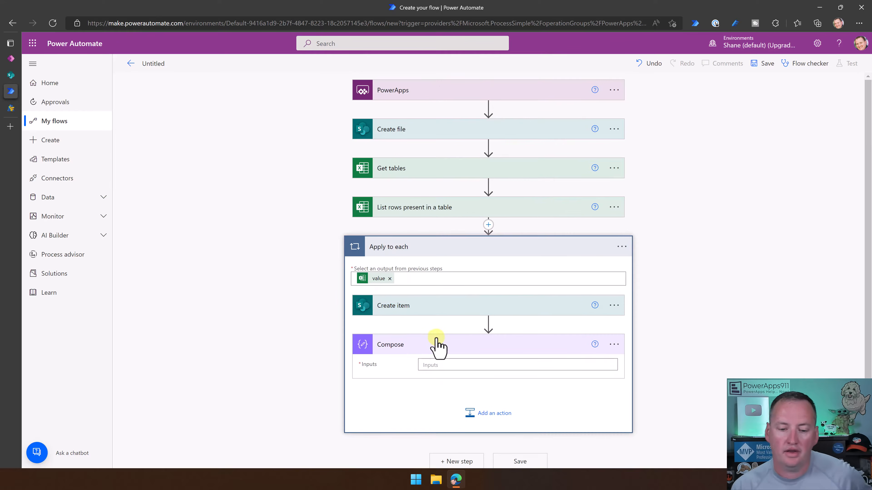
{"action": "left_click", "coordinate": [462, 356]}
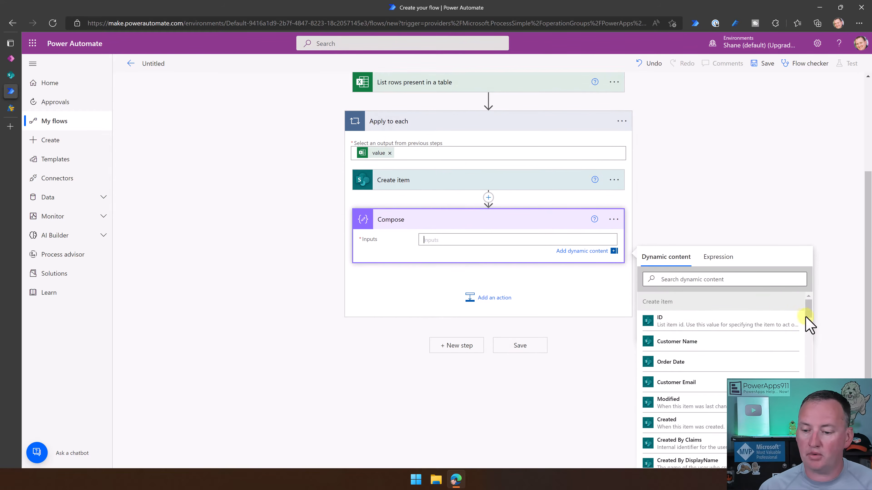
{"action": "left_click_drag", "start_coordinate": [807, 311], "coordinate": [805, 399]}
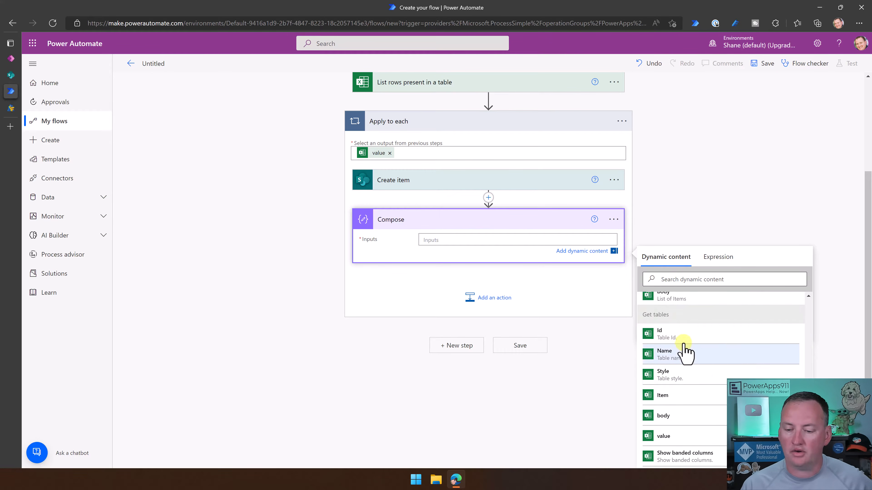
{"action": "scroll", "coordinate": [744, 353], "scroll_direction": "down", "scroll_amount": 3}
{"action": "scroll", "coordinate": [743, 355], "scroll_direction": "down", "scroll_amount": 10}
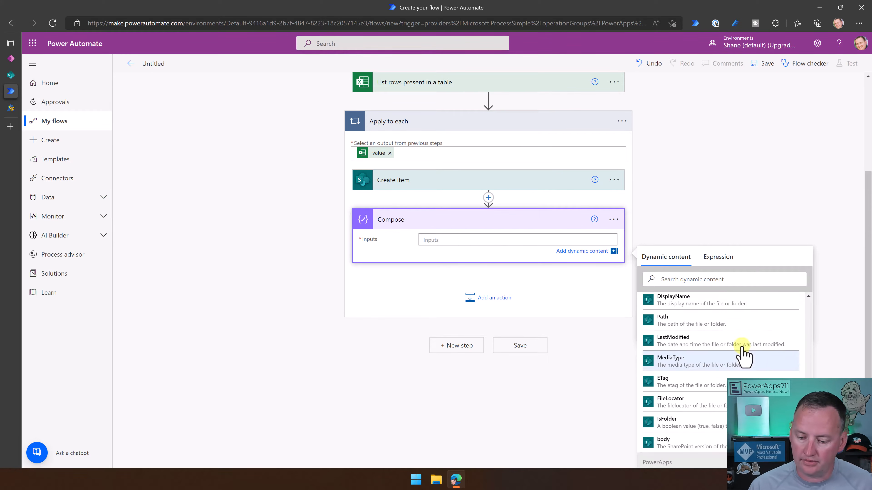
{"action": "scroll", "coordinate": [734, 377], "scroll_direction": "up", "scroll_amount": 10}
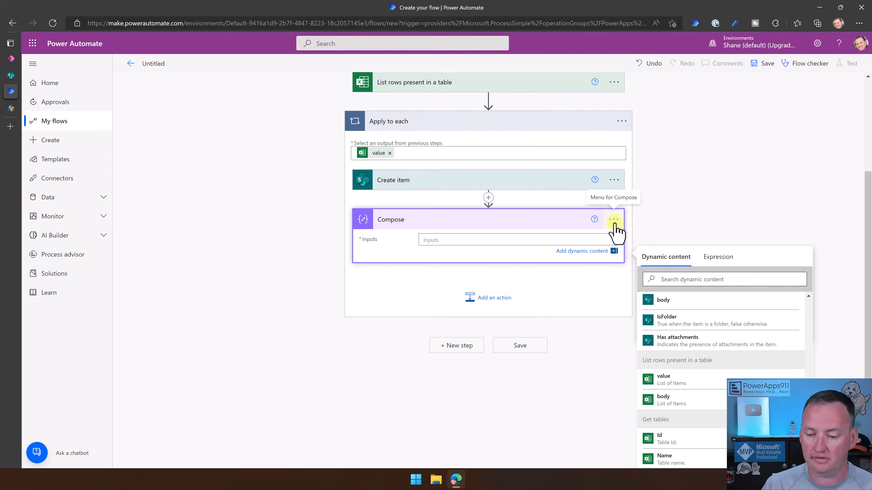
Delete the Compose action from the Apply to each loop.
{"action": "scroll", "coordinate": [618, 237], "scroll_direction": "up", "scroll_amount": 3}
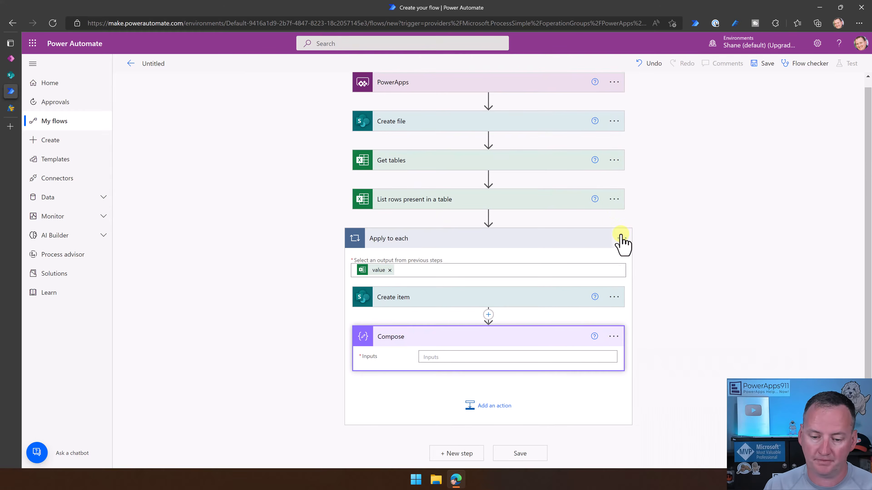
{"action": "left_click", "coordinate": [613, 337]}
{"action": "left_click", "coordinate": [648, 450]}
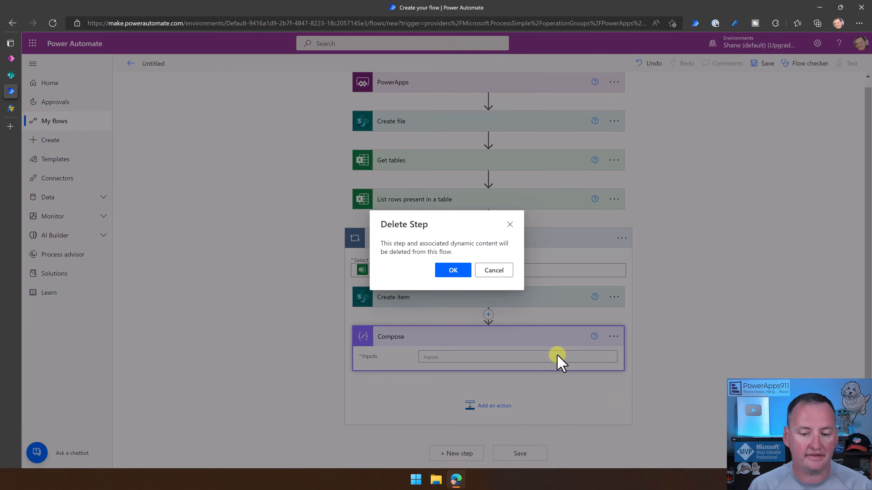
{"action": "left_click", "coordinate": [451, 271]}
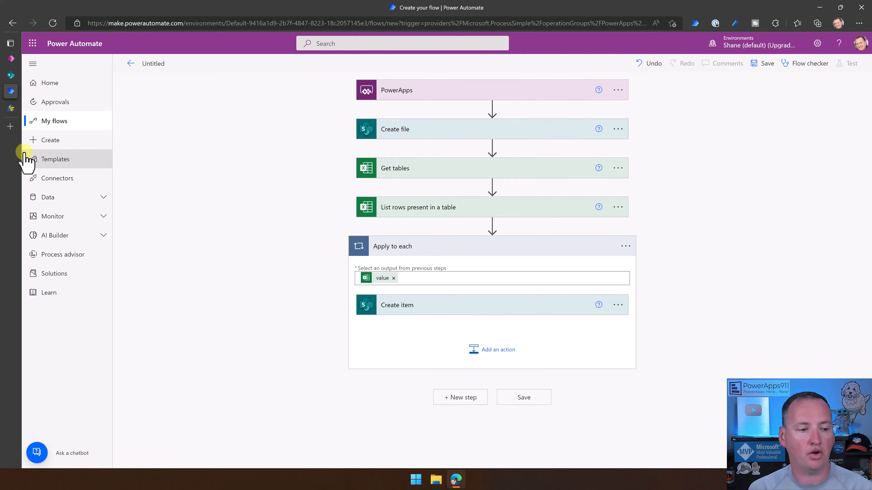
Open the Upload and Import flow for editing in a separate browser tab and examine its Send an HTTP request to SharePoint action.
{"action": "right_click", "coordinate": [53, 120]}
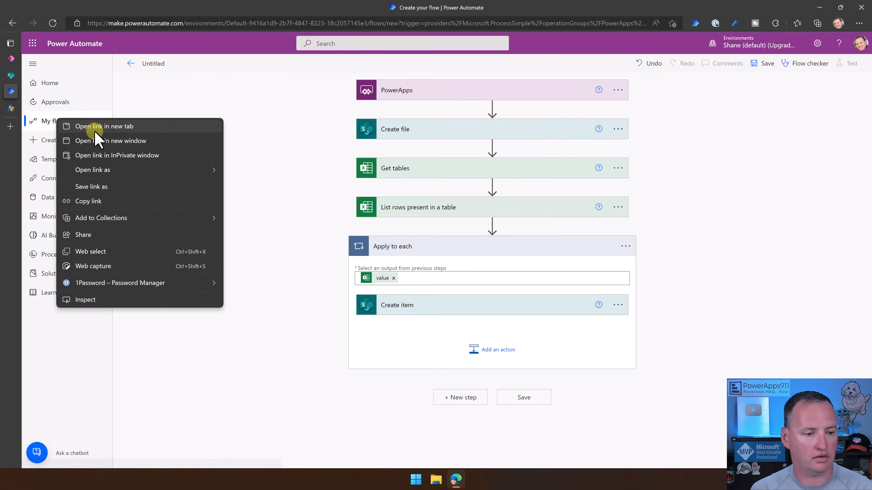
{"action": "left_click", "coordinate": [98, 127]}
{"action": "left_click", "coordinate": [10, 108]}
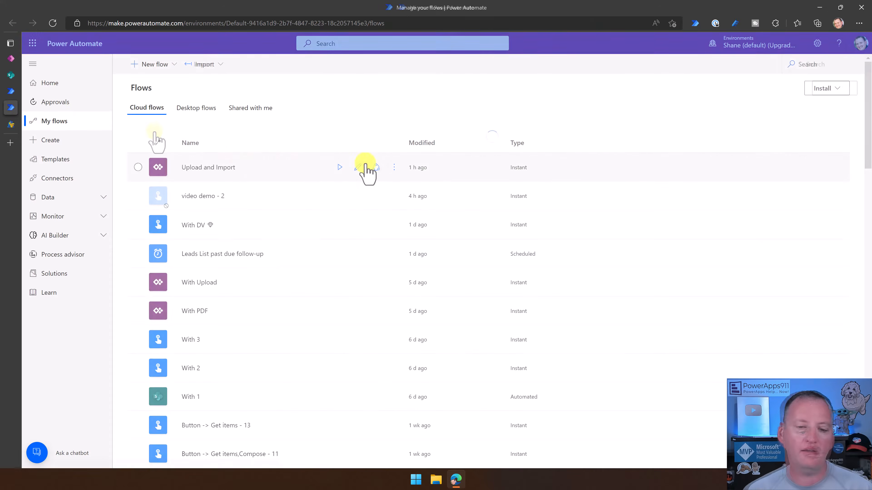
{"action": "left_click", "coordinate": [359, 168]}
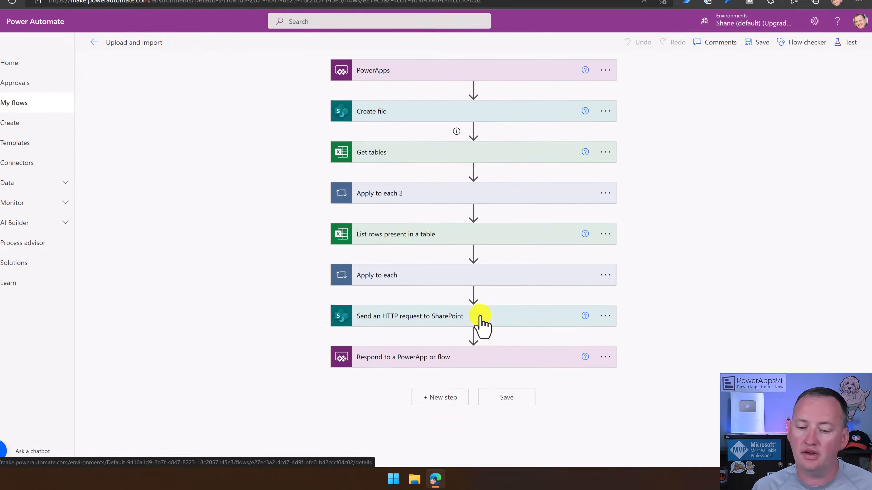
{"action": "left_click", "coordinate": [480, 320]}
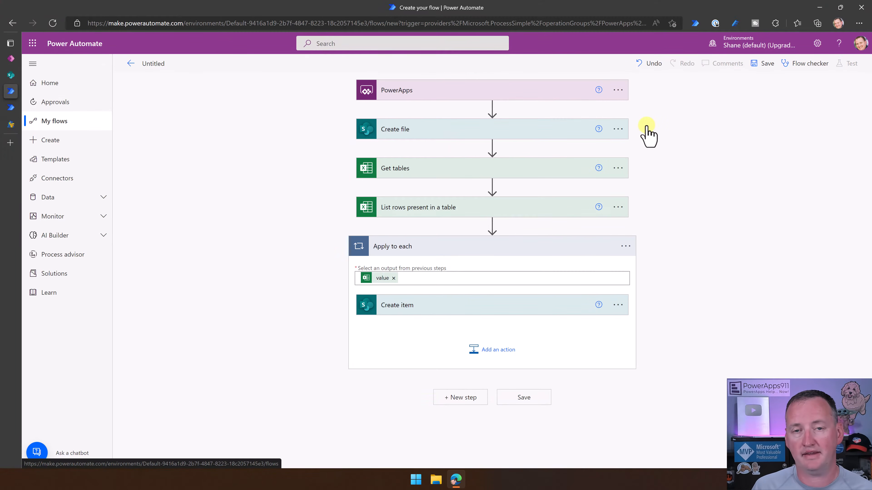
{"action": "left_click", "coordinate": [10, 107]}
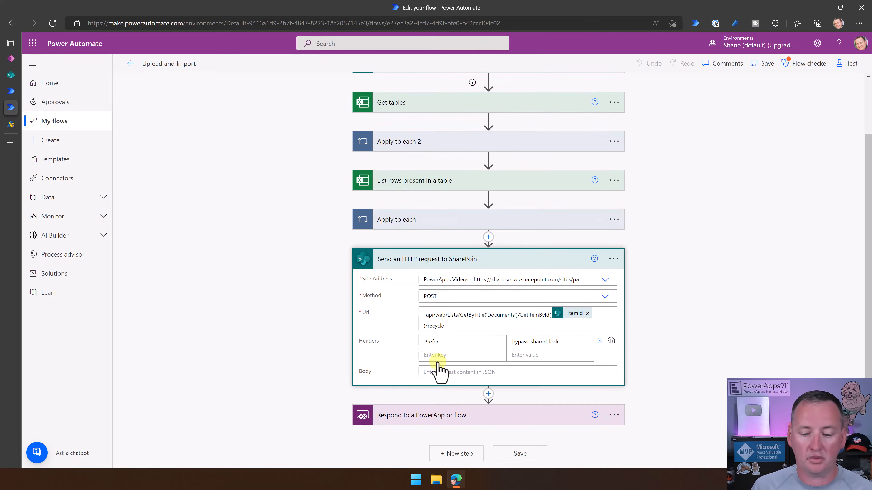